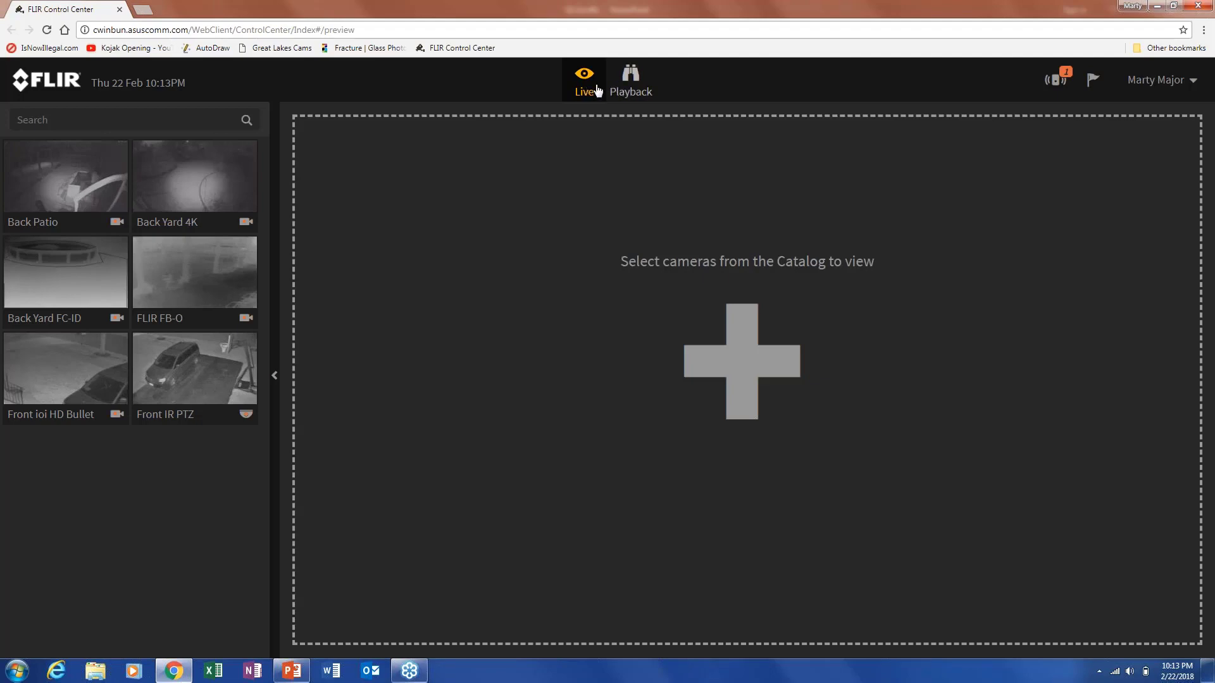
pyautogui.click(623, 94)
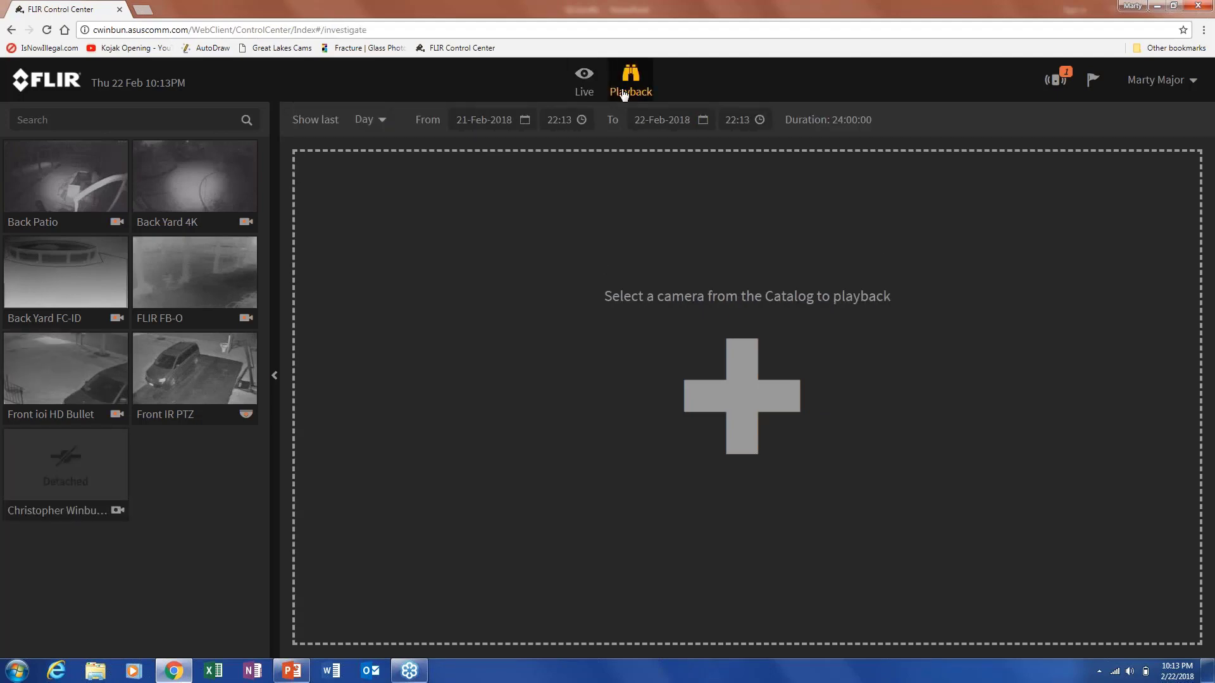
pyautogui.click(580, 85)
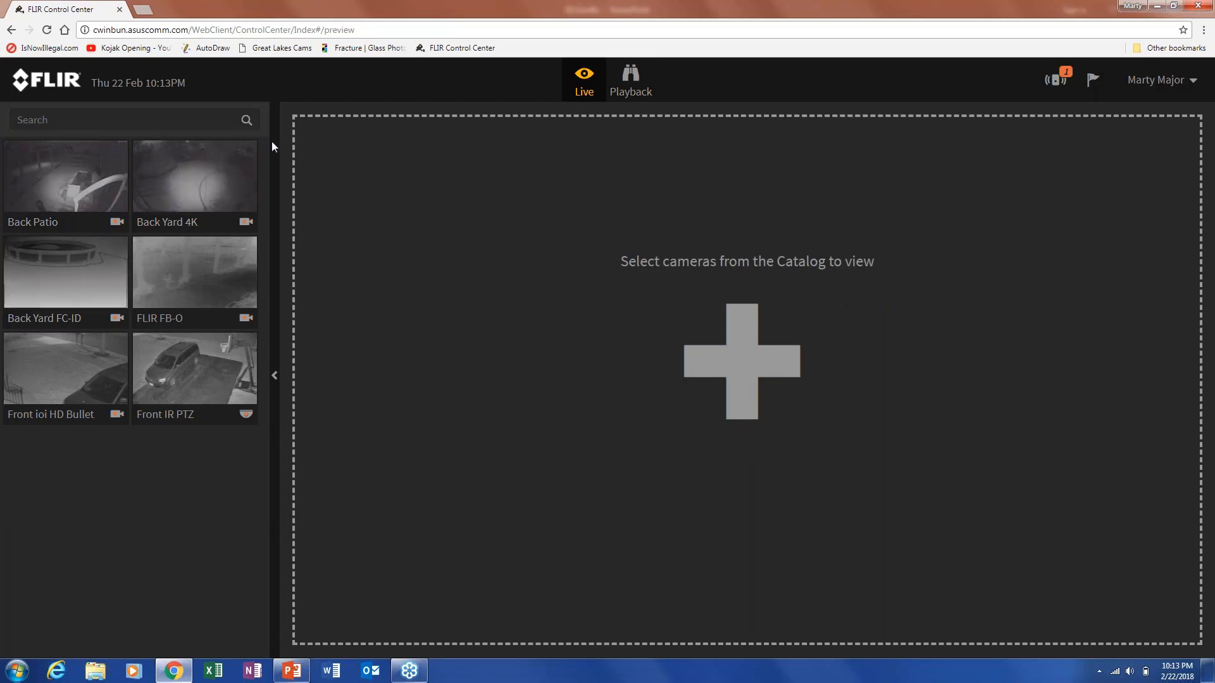
pyautogui.click(120, 118)
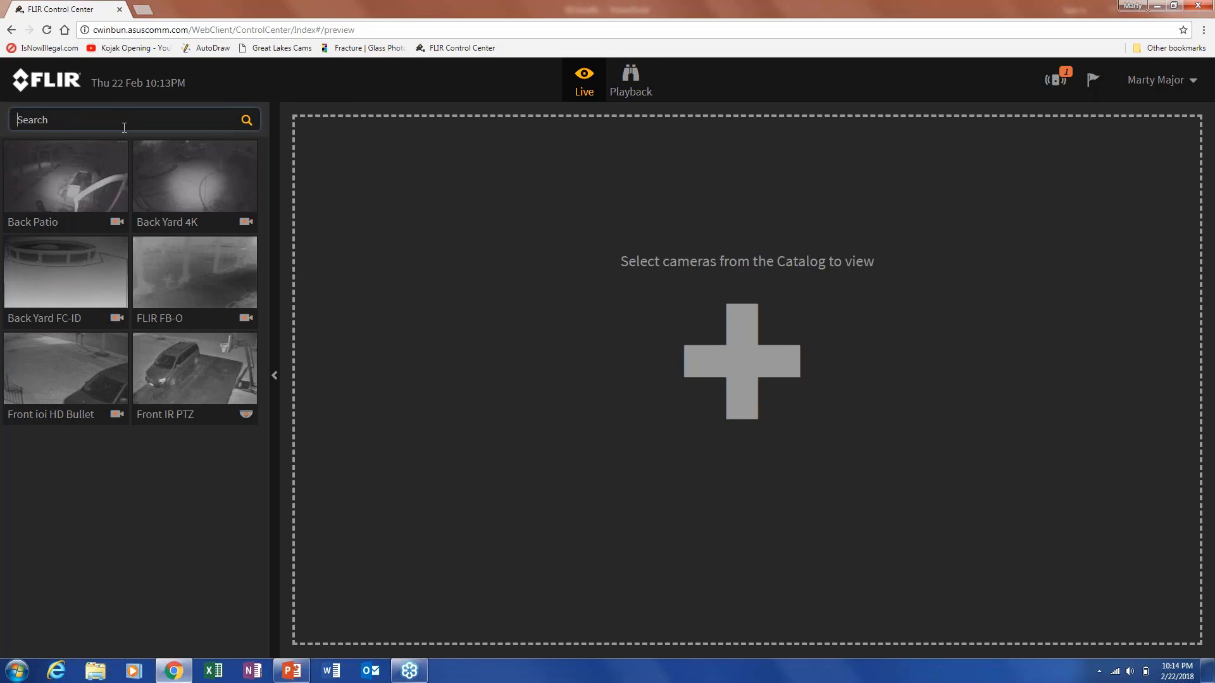
pyautogui.write('ba')
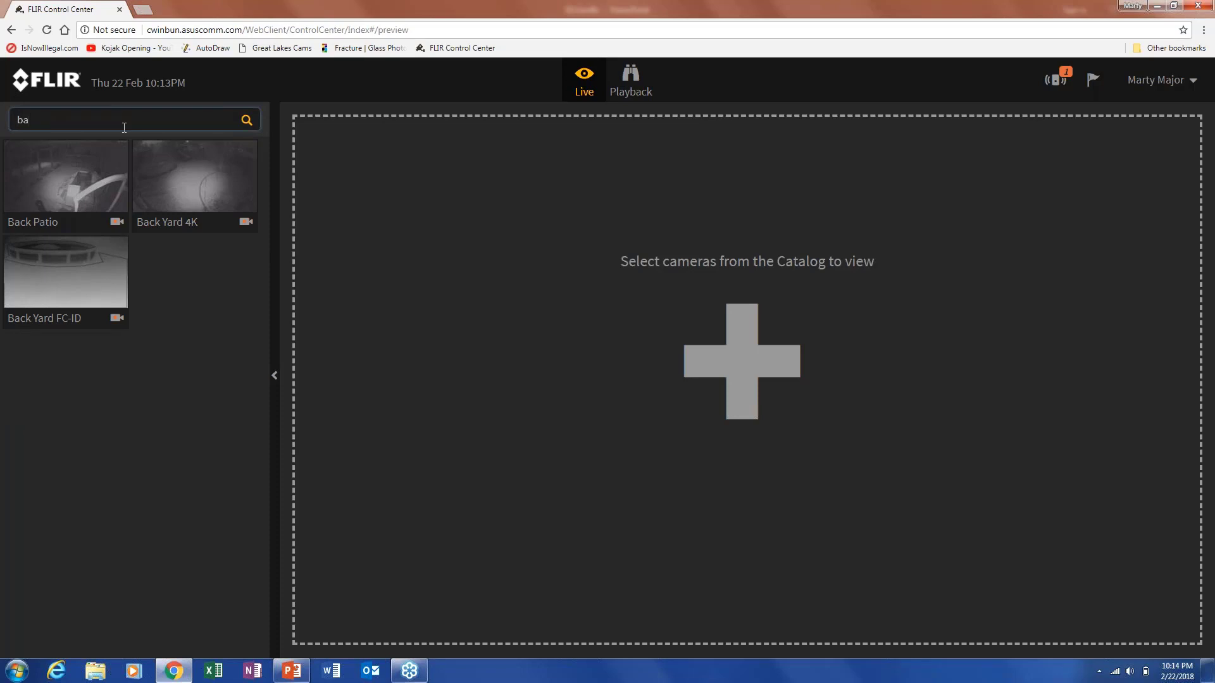
pyautogui.write('ck p')
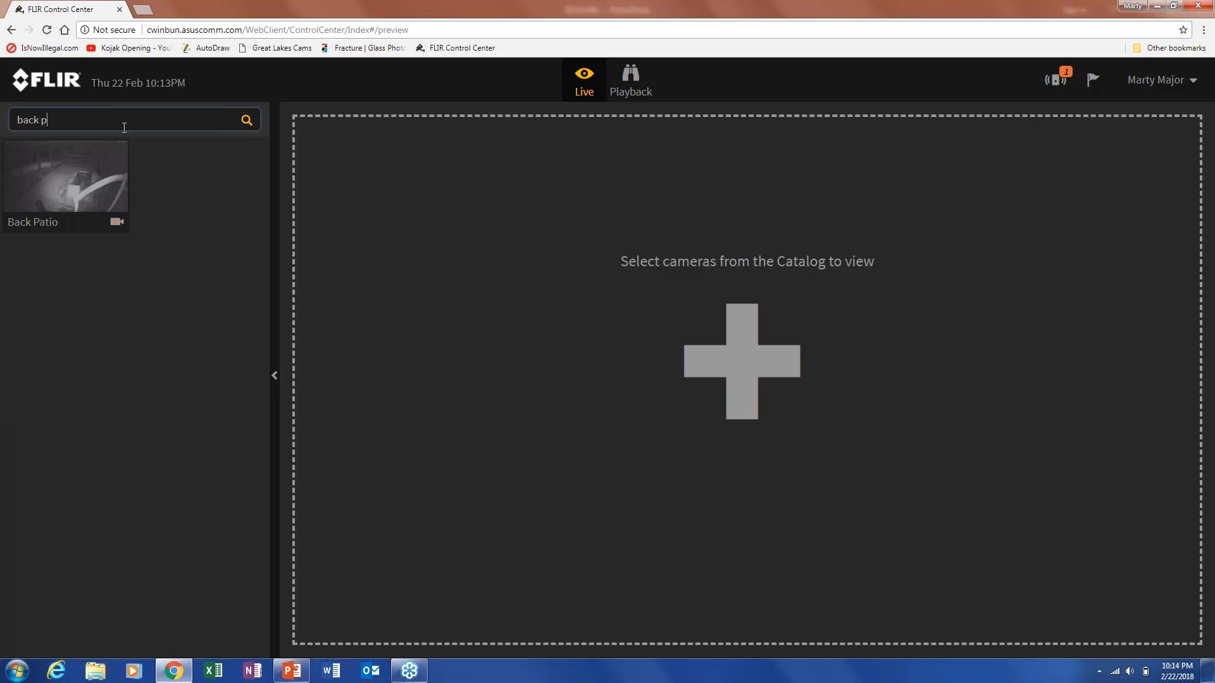
pyautogui.press('BackSpace')
pyautogui.press('BackSpace')
pyautogui.press('BackSpace')
pyautogui.press('BackSpace')
pyautogui.press('BackSpace')
pyautogui.press('BackSpace')
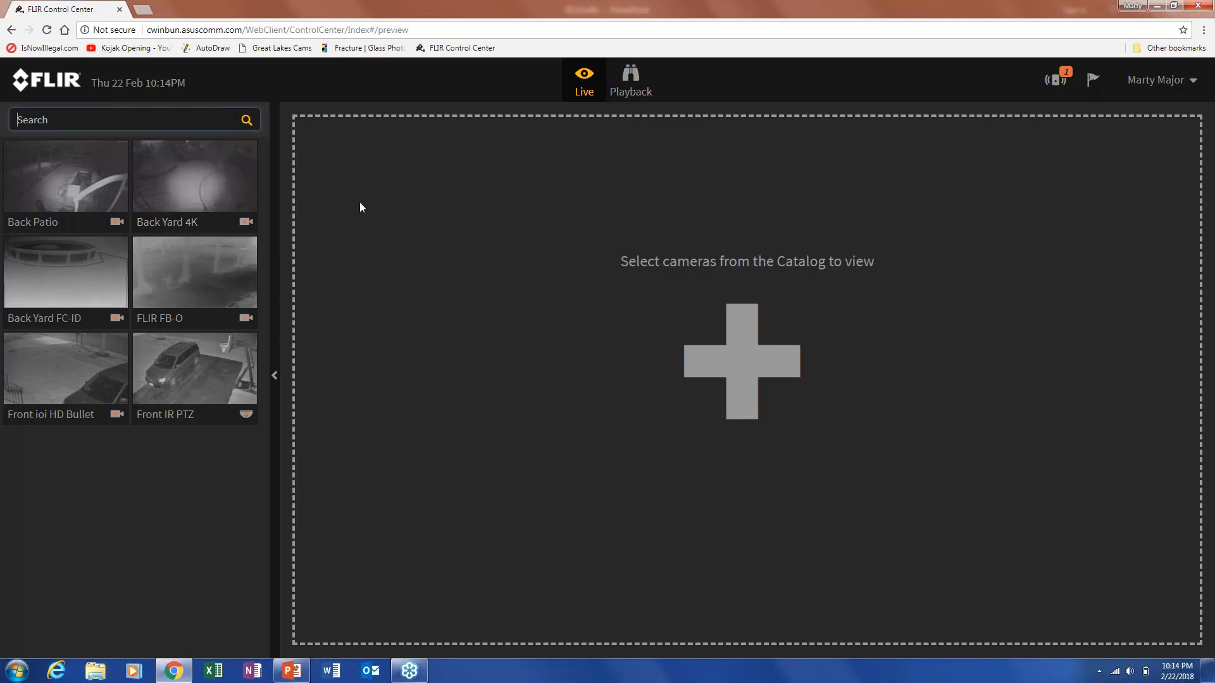
# Show the Back Patio and Front IR PTZ live feeds side by side, then collapse the camera sidebar.
pyautogui.click(110, 178)
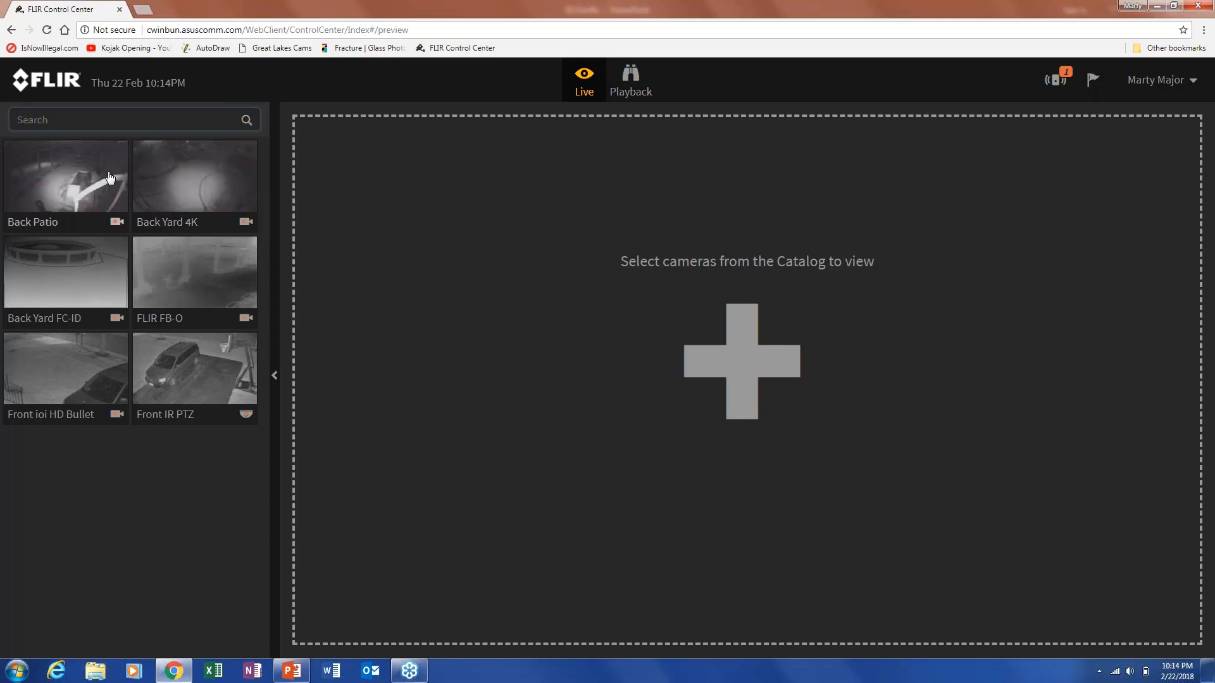
pyautogui.doubleClick(109, 177)
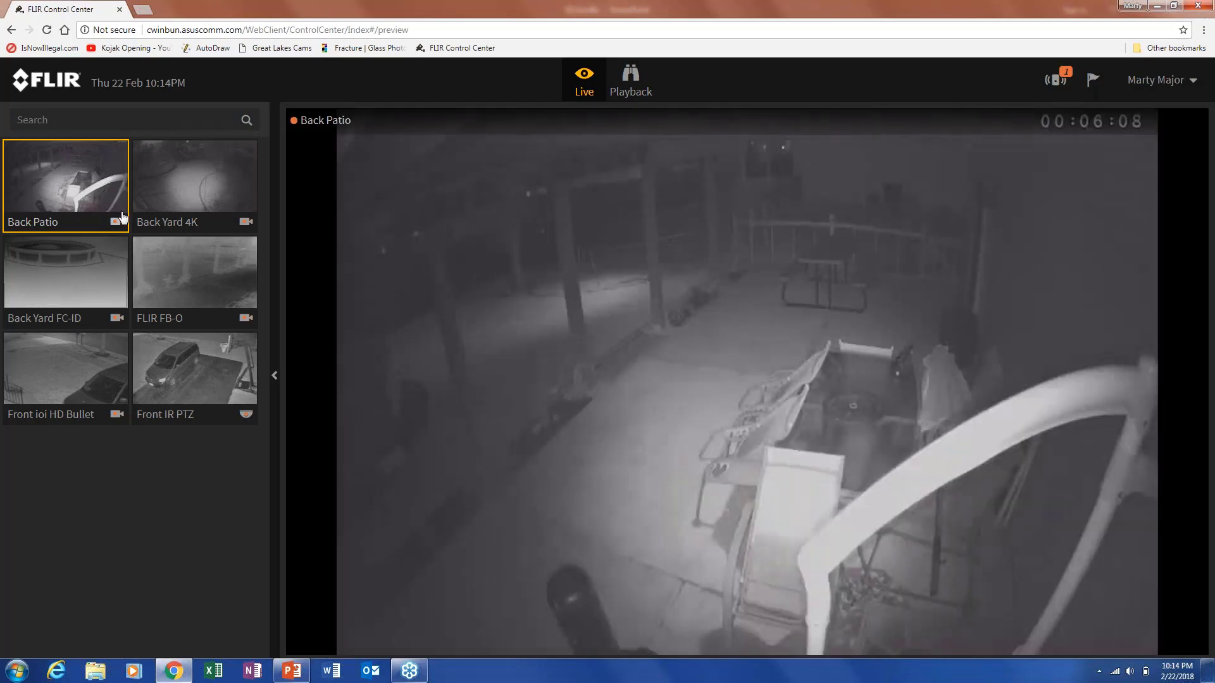
pyautogui.moveTo(699, 209)
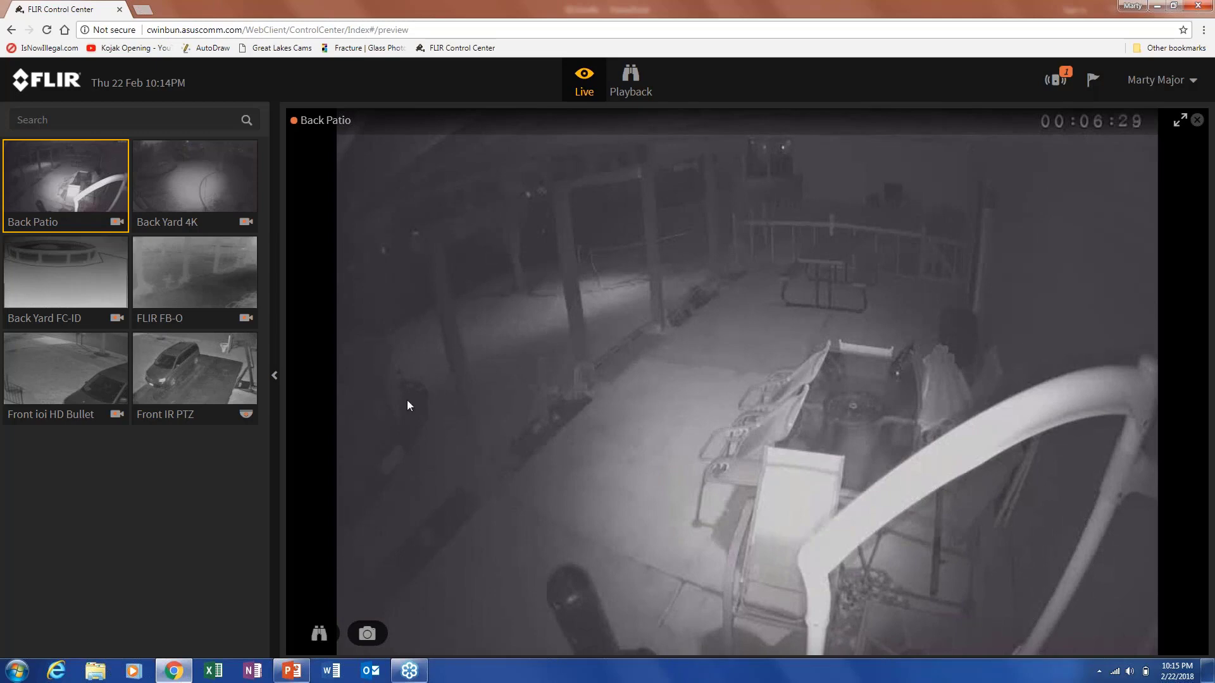
pyautogui.click(233, 374)
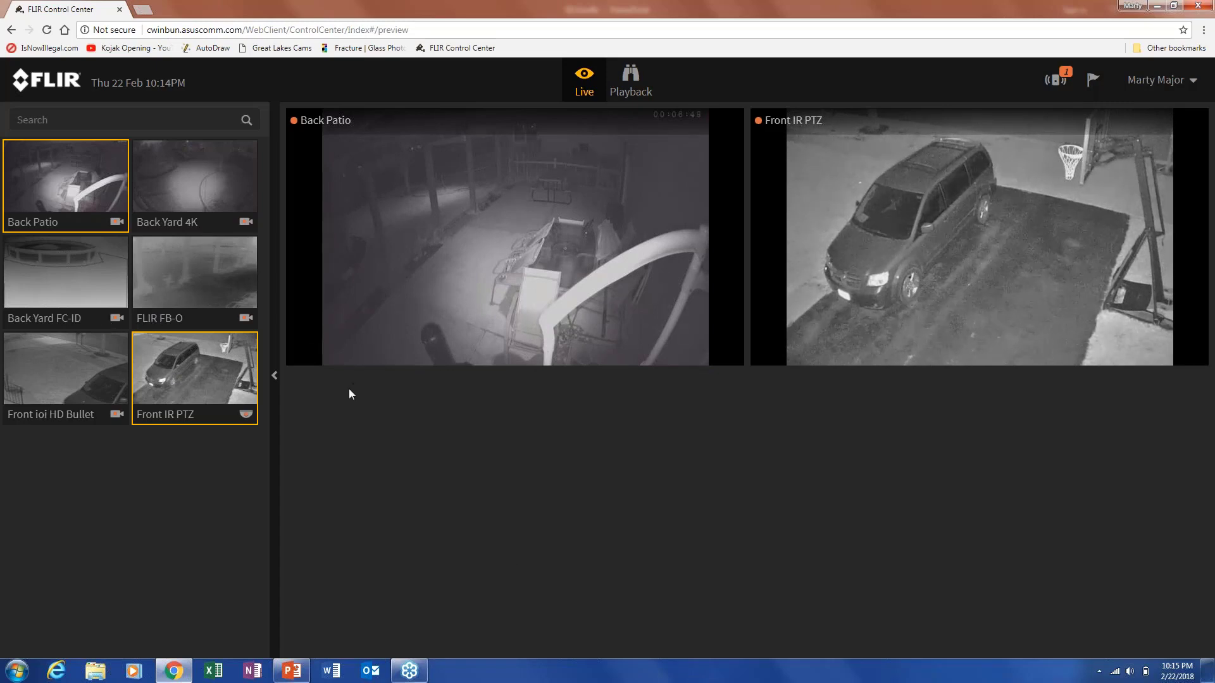
pyautogui.click(275, 378)
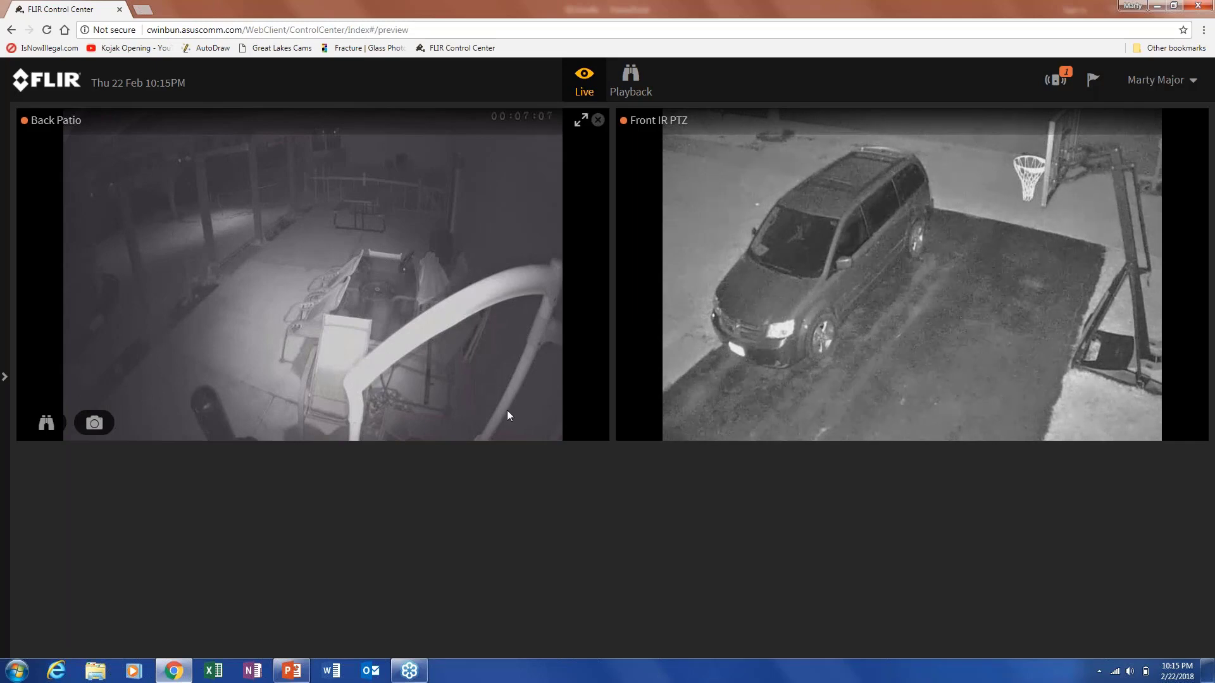
# Make the browser full screen with F11 and reopen the six-camera sidebar beside both feeds.
pyautogui.press('XF86MonBrightnessUp')
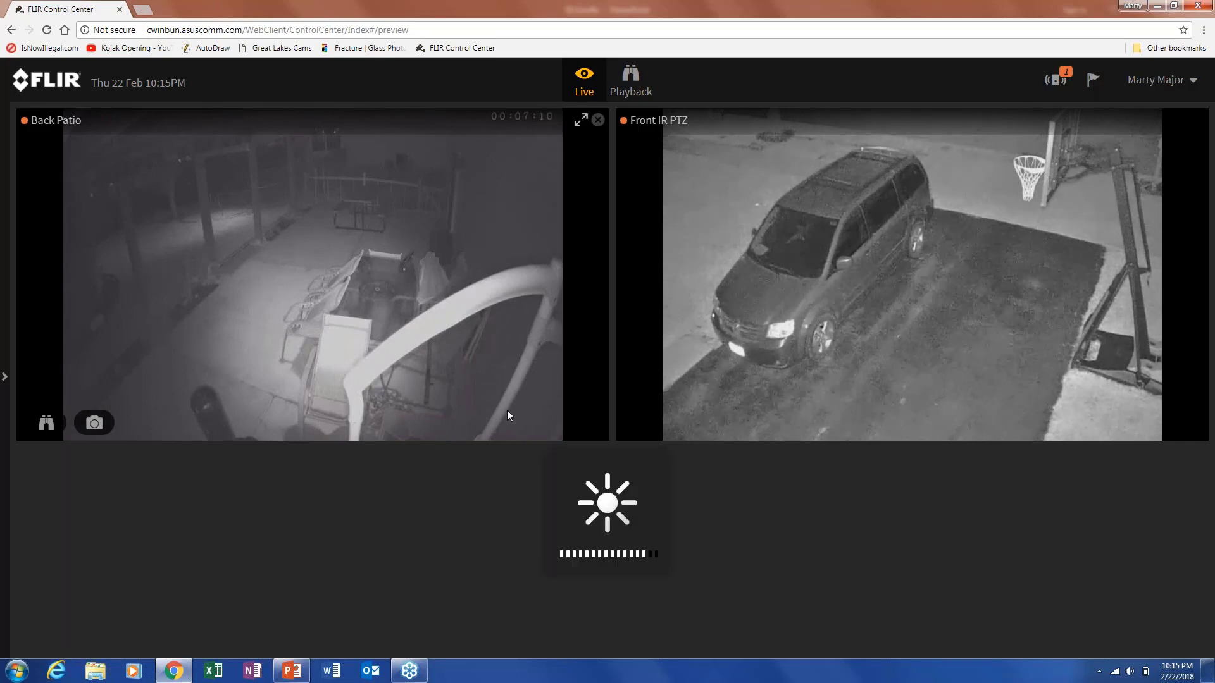
pyautogui.press('F11')
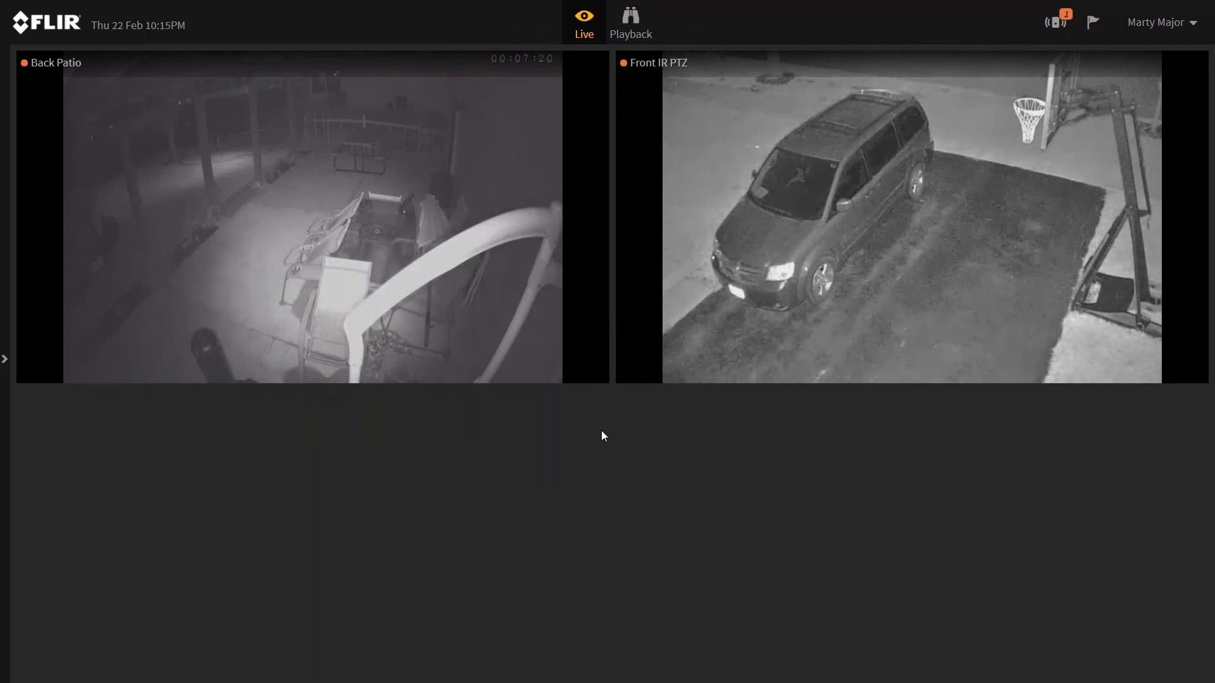
pyautogui.click(6, 364)
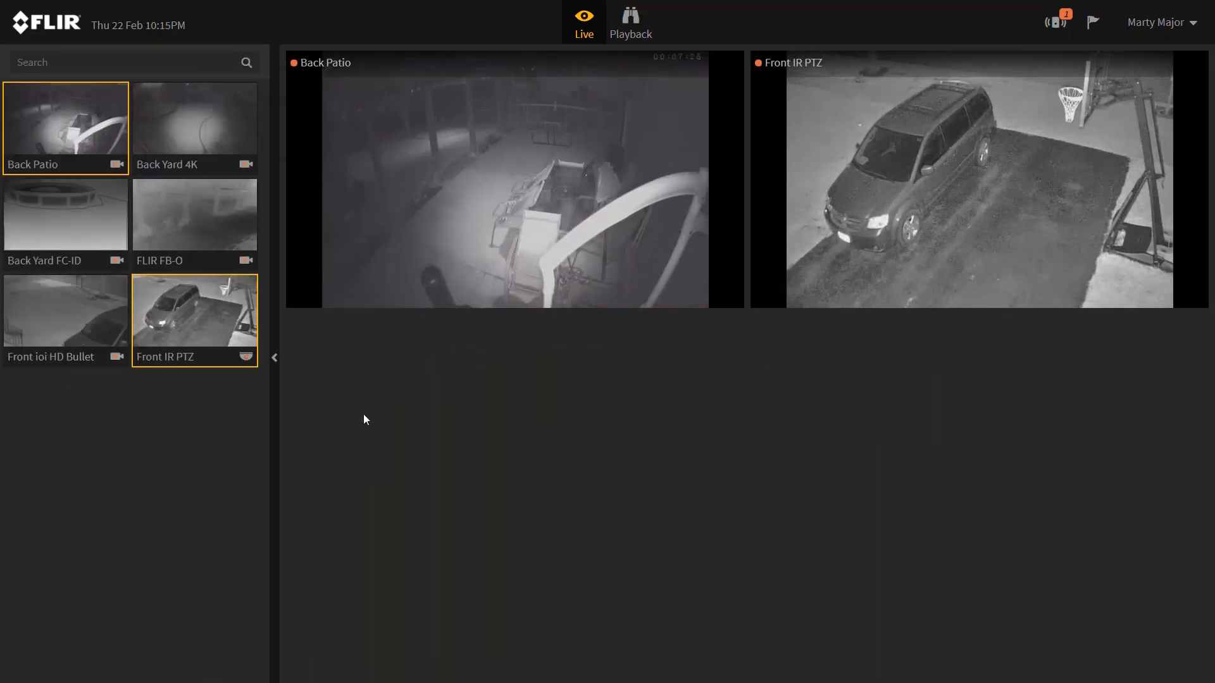
pyautogui.moveTo(419, 221)
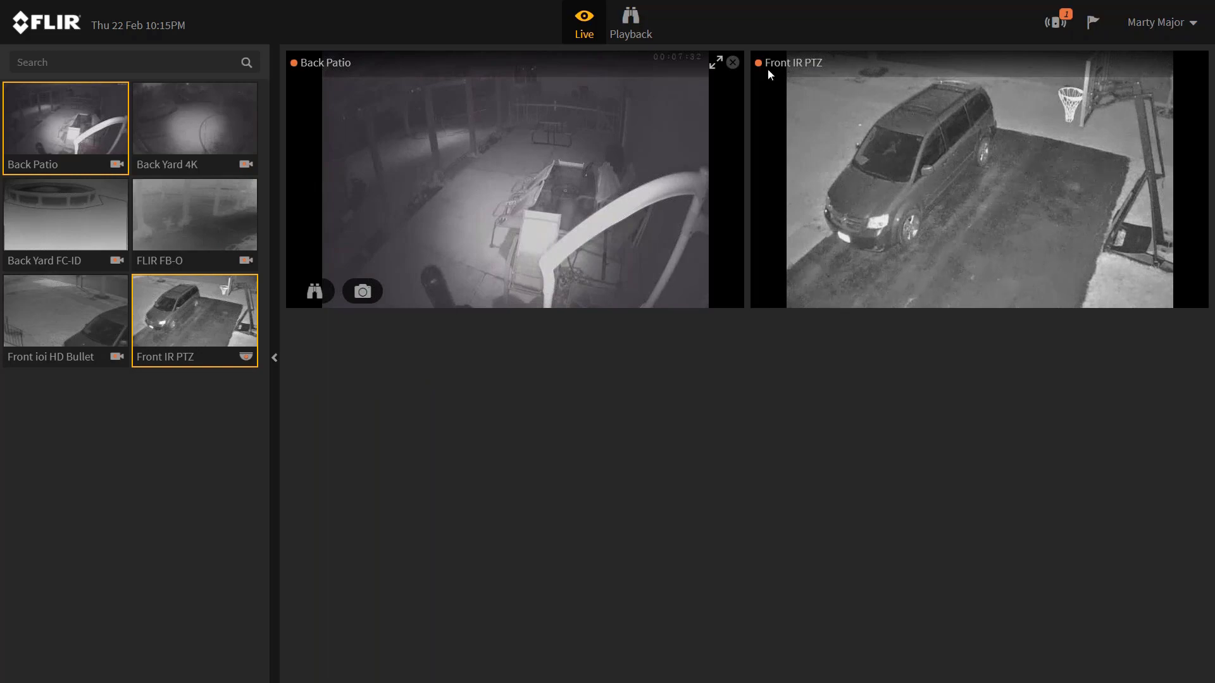
pyautogui.click(716, 63)
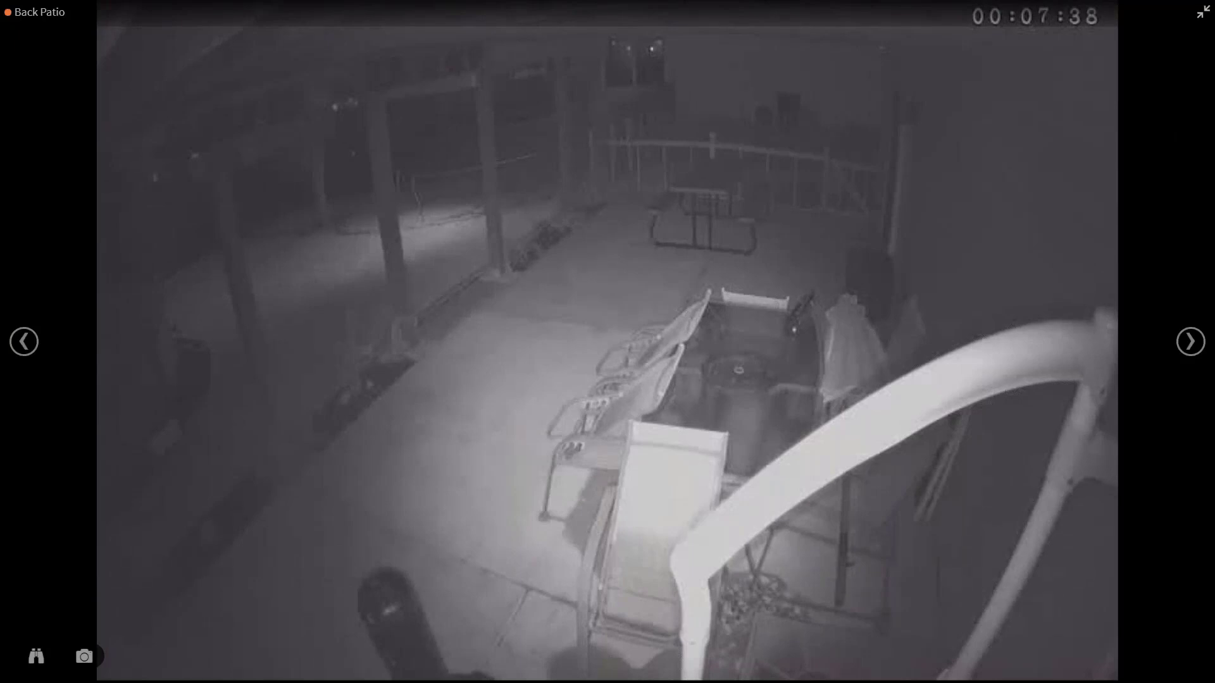
pyautogui.click(1191, 341)
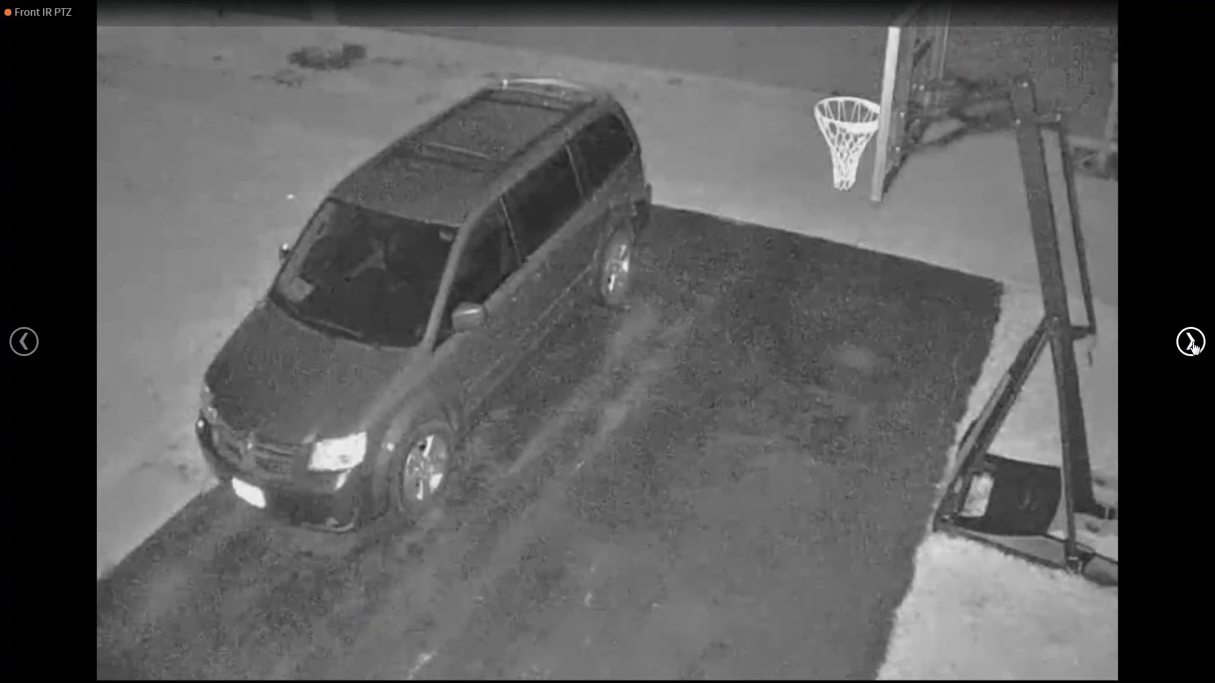
pyautogui.click(1191, 342)
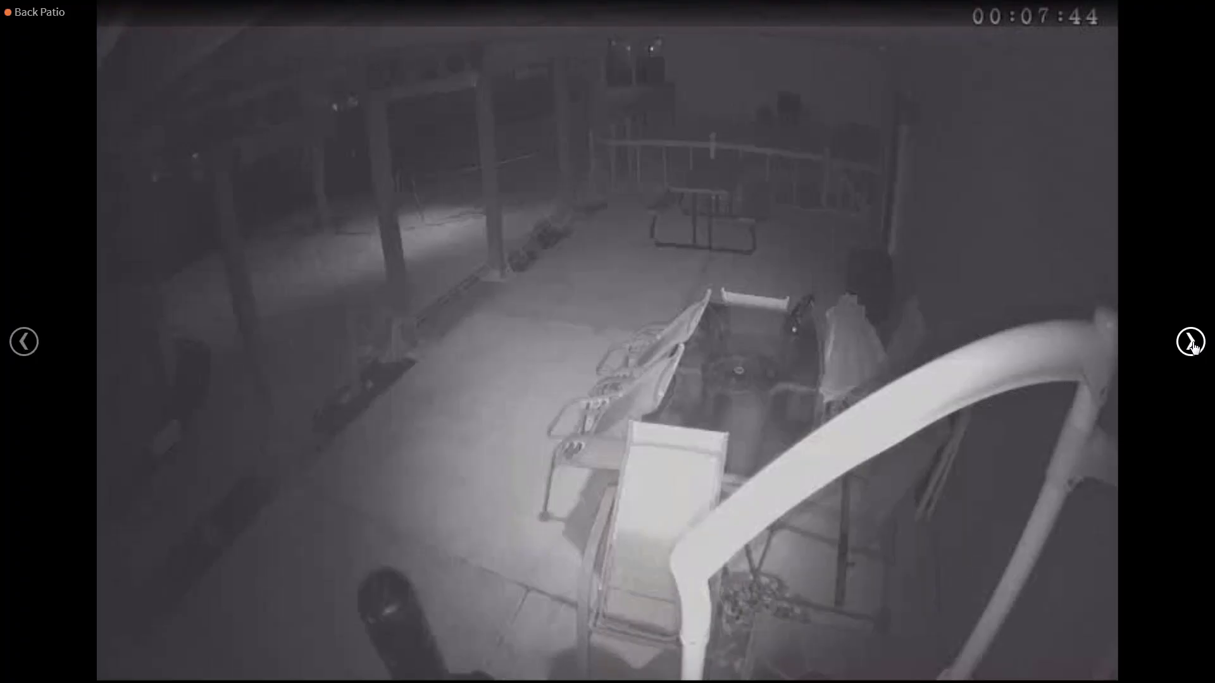
pyautogui.click(1191, 341)
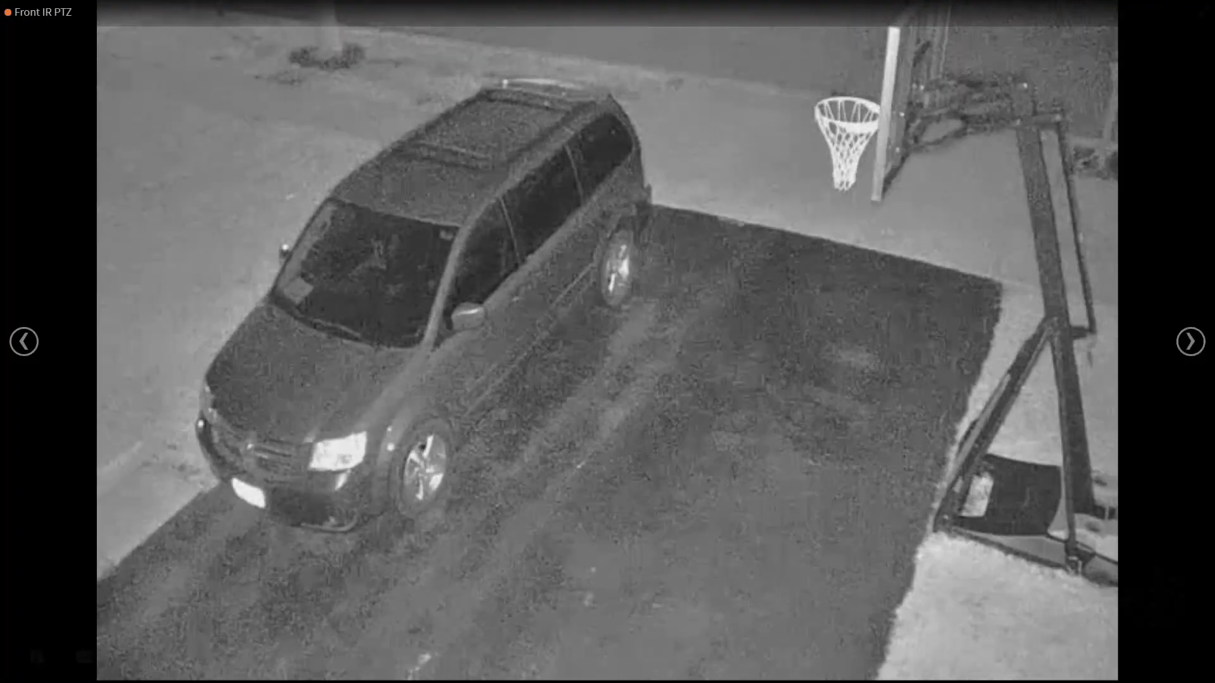
pyautogui.click(1204, 13)
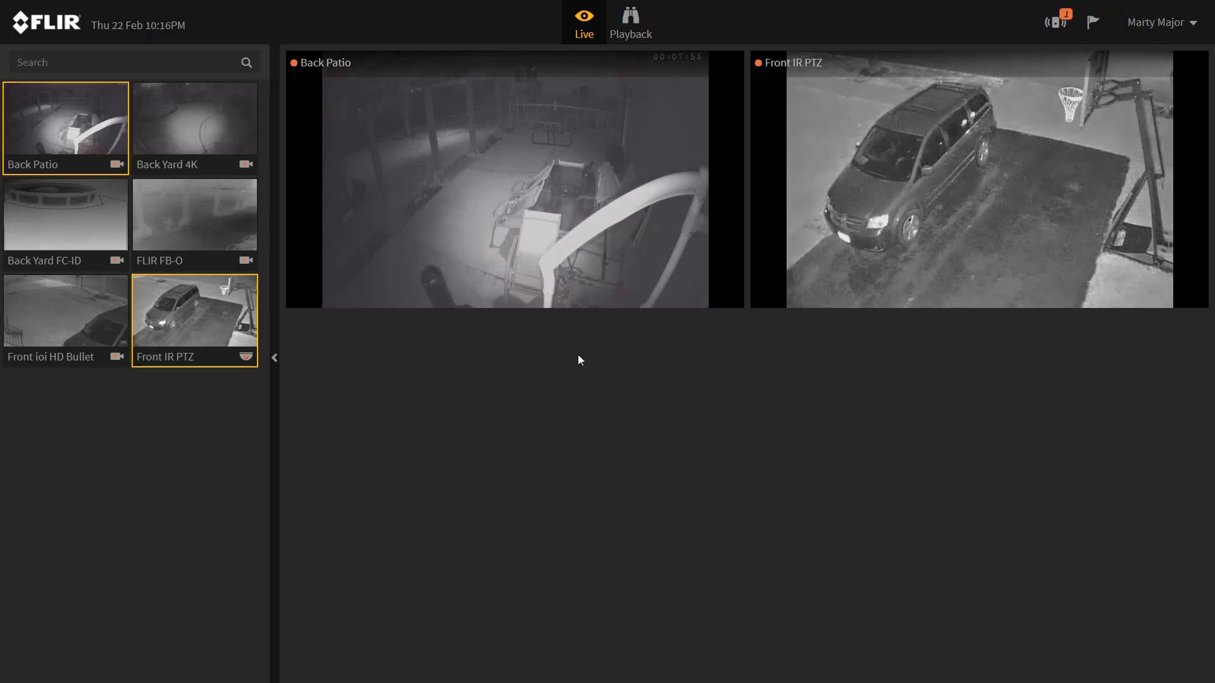
# Snapshot the Back Patio feed and save it to the Desktop as Back Patio.png.
pyautogui.moveTo(564, 260)
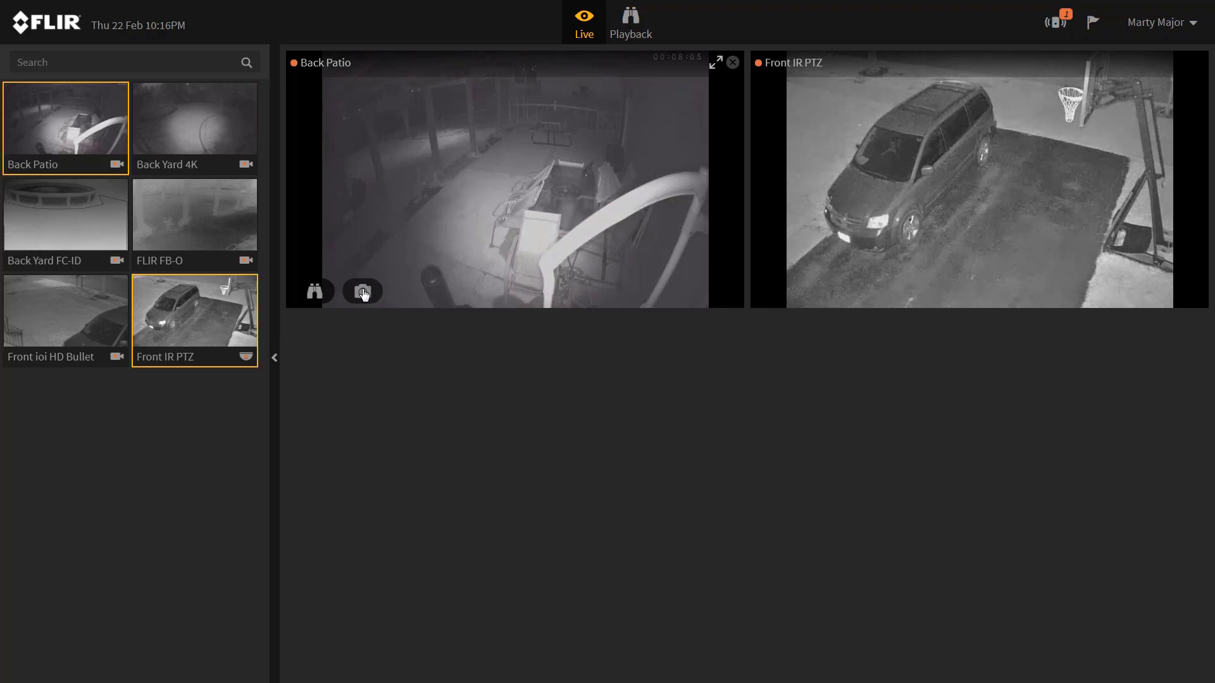
pyautogui.click(364, 293)
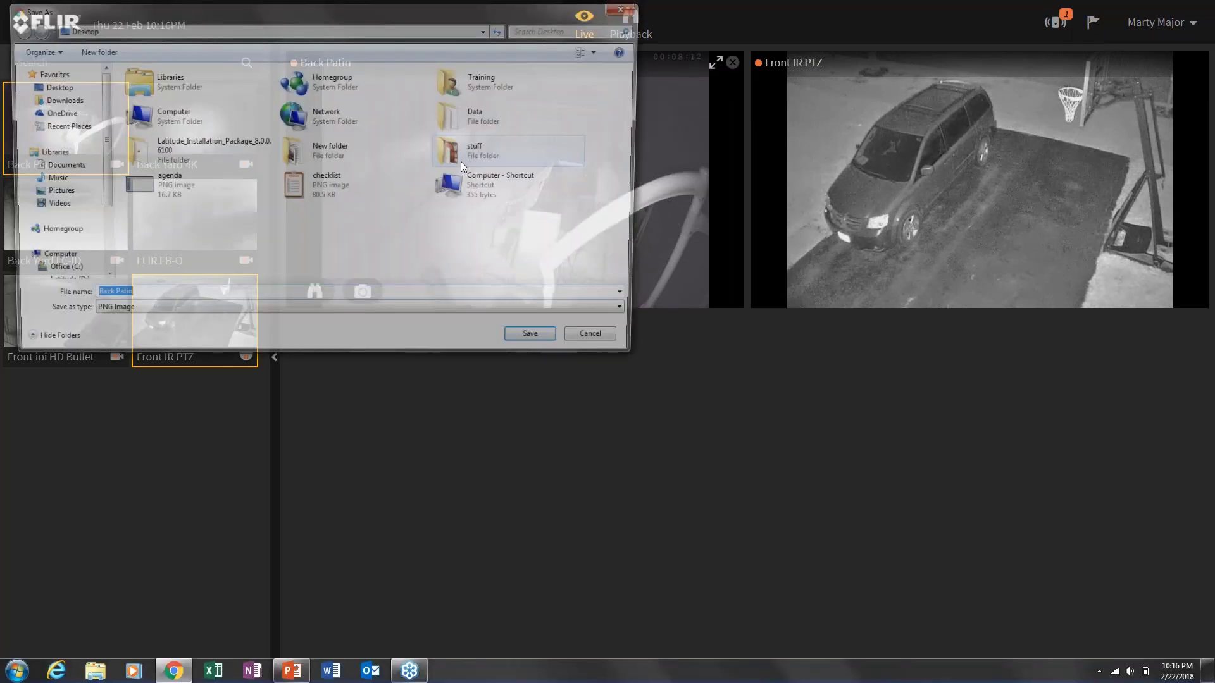
pyautogui.click(50, 87)
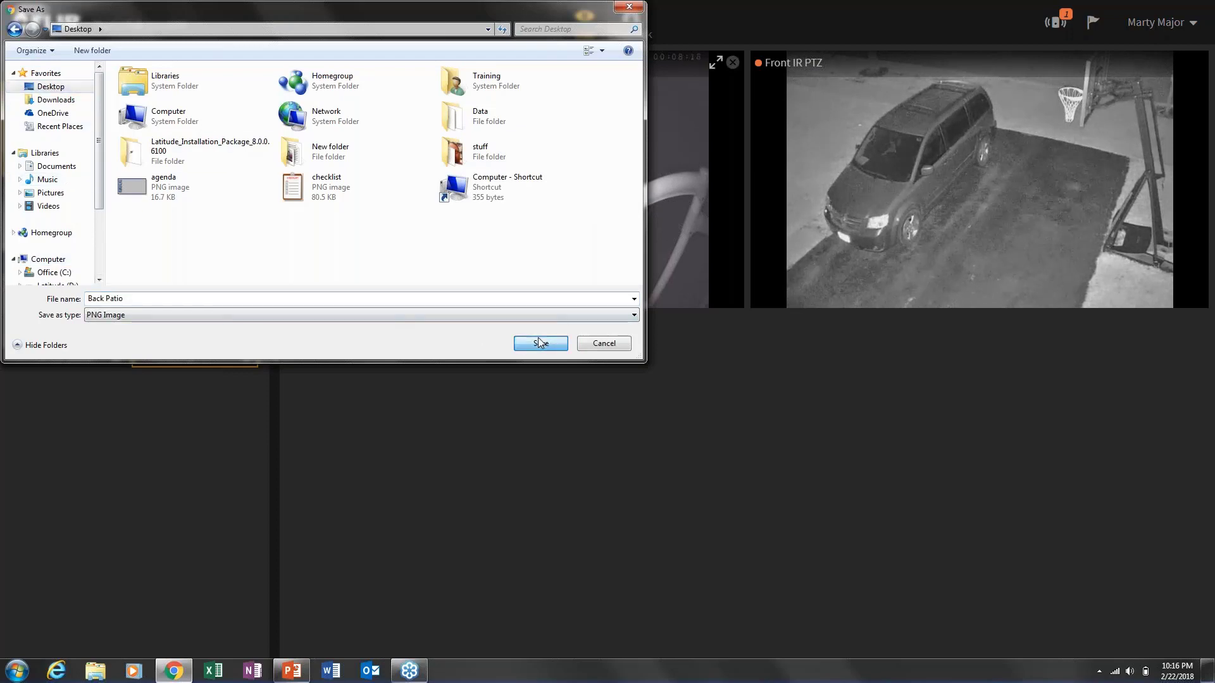
pyautogui.click(539, 342)
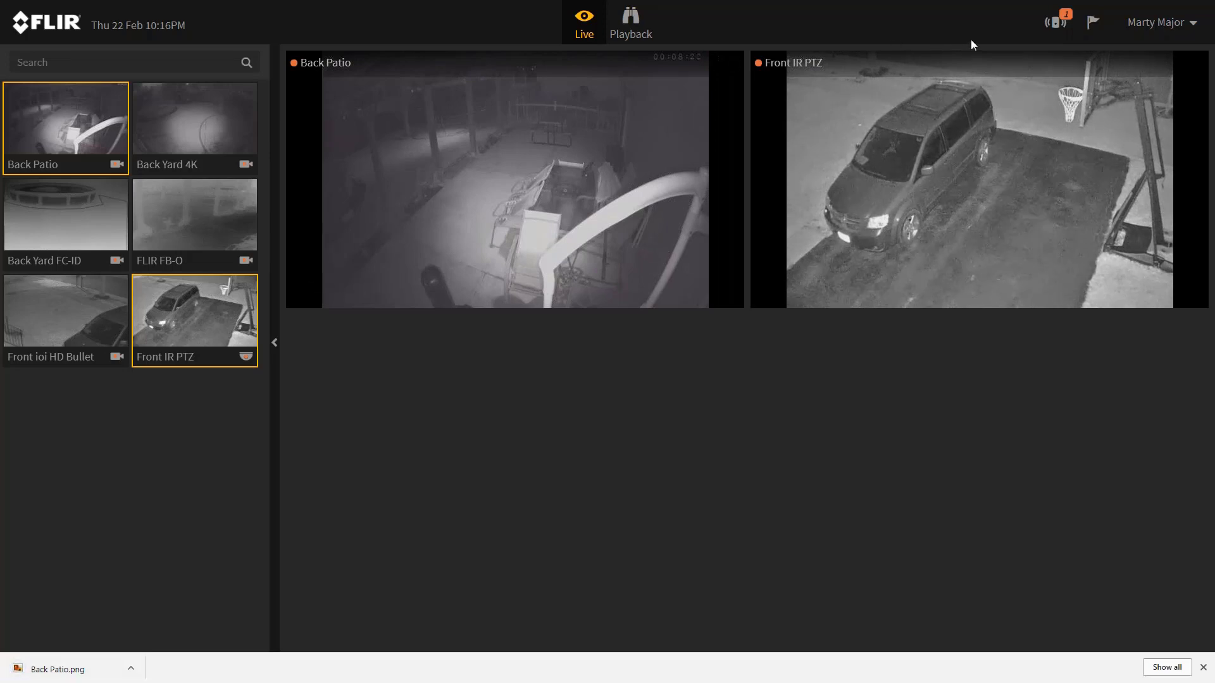
pyautogui.moveTo(495, 291)
pyautogui.moveTo(319, 296)
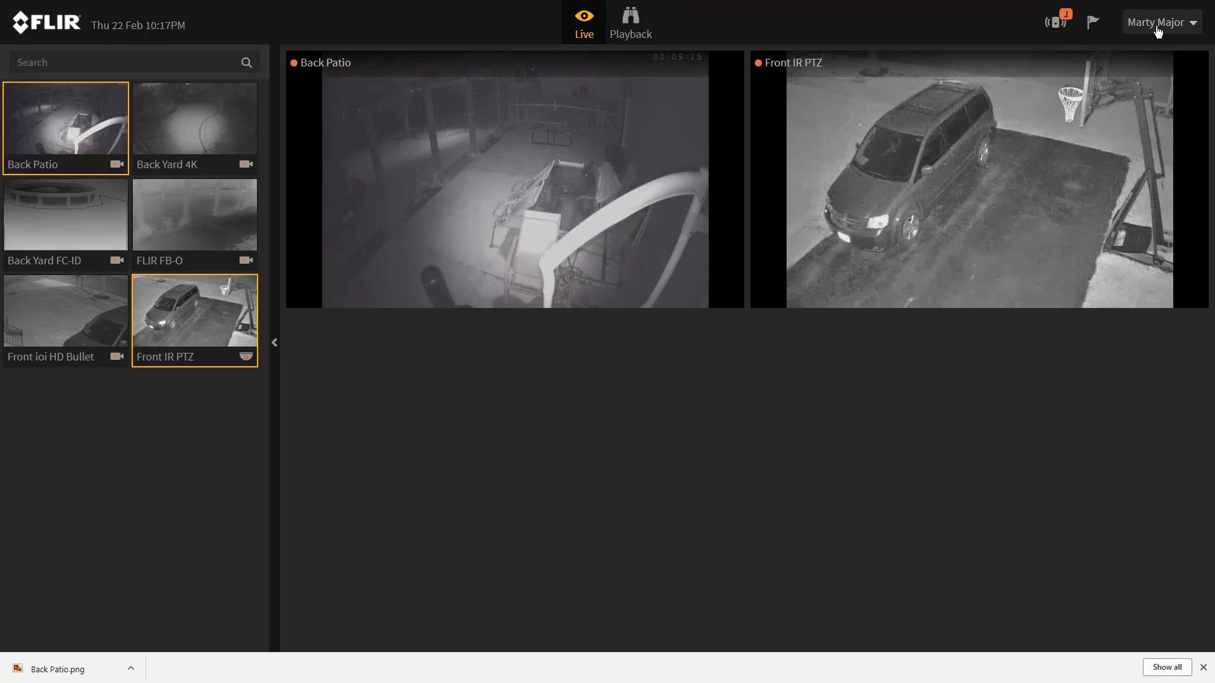
# Open WebClient Help from the account menu and view the Export and Alarms topics.
pyautogui.click(1157, 31)
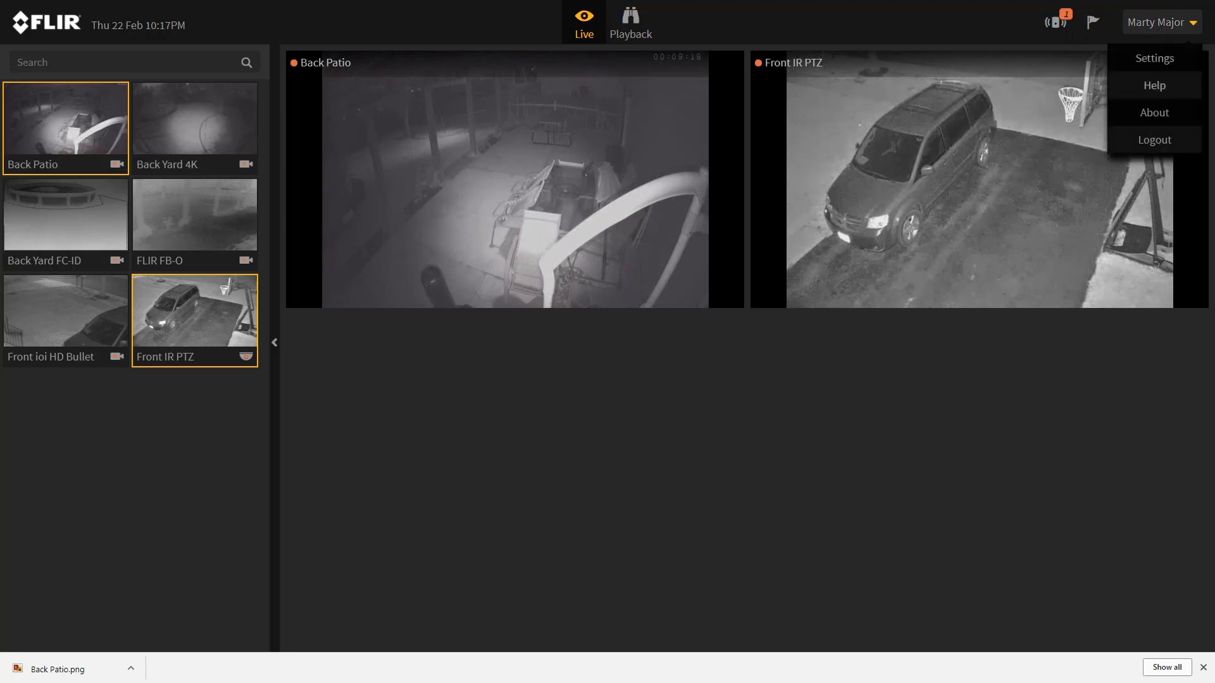
pyautogui.click(1153, 88)
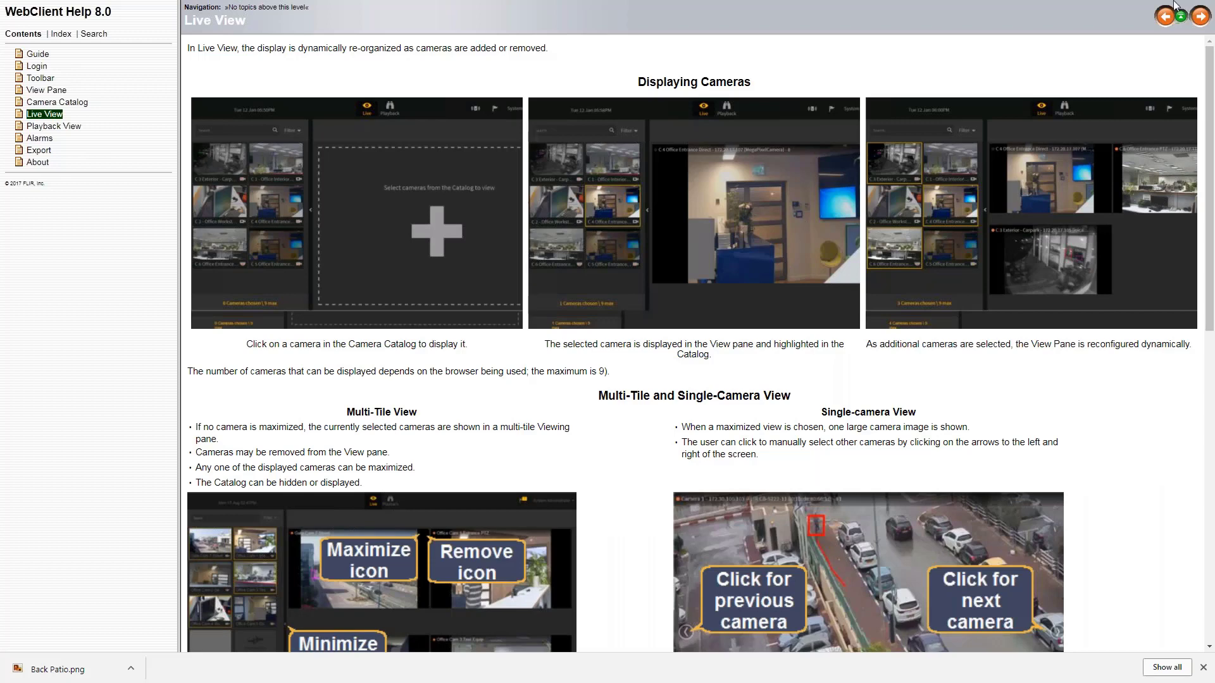
pyautogui.click(39, 150)
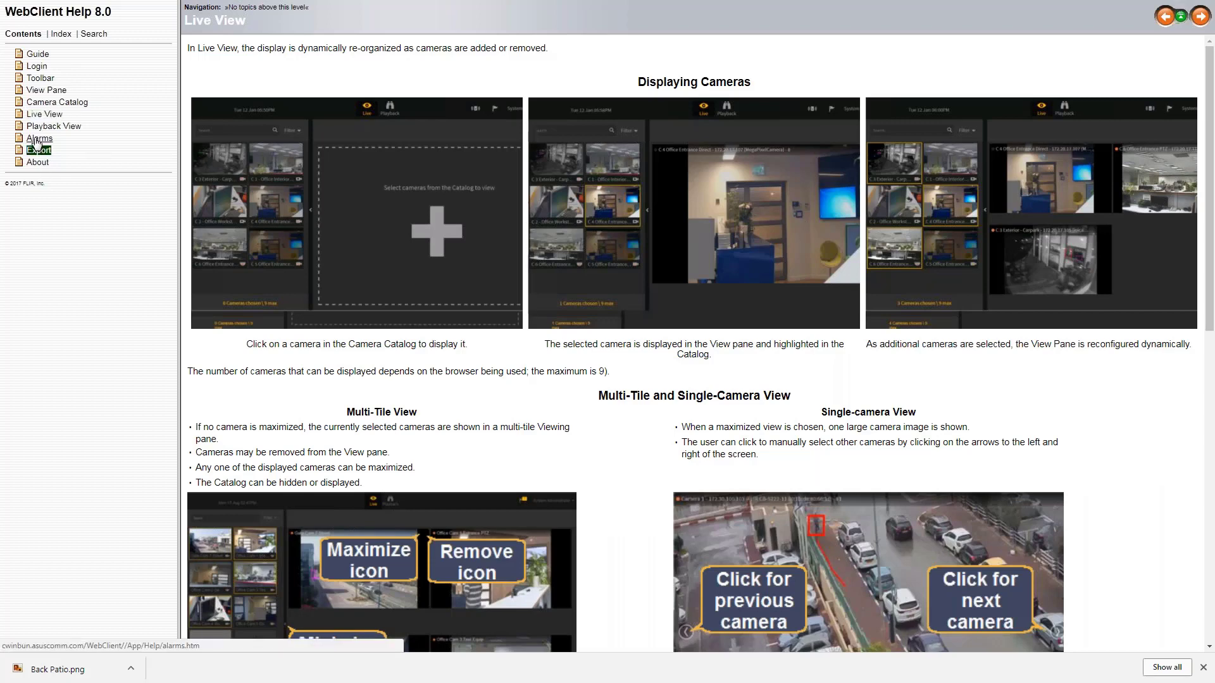
pyautogui.click(39, 138)
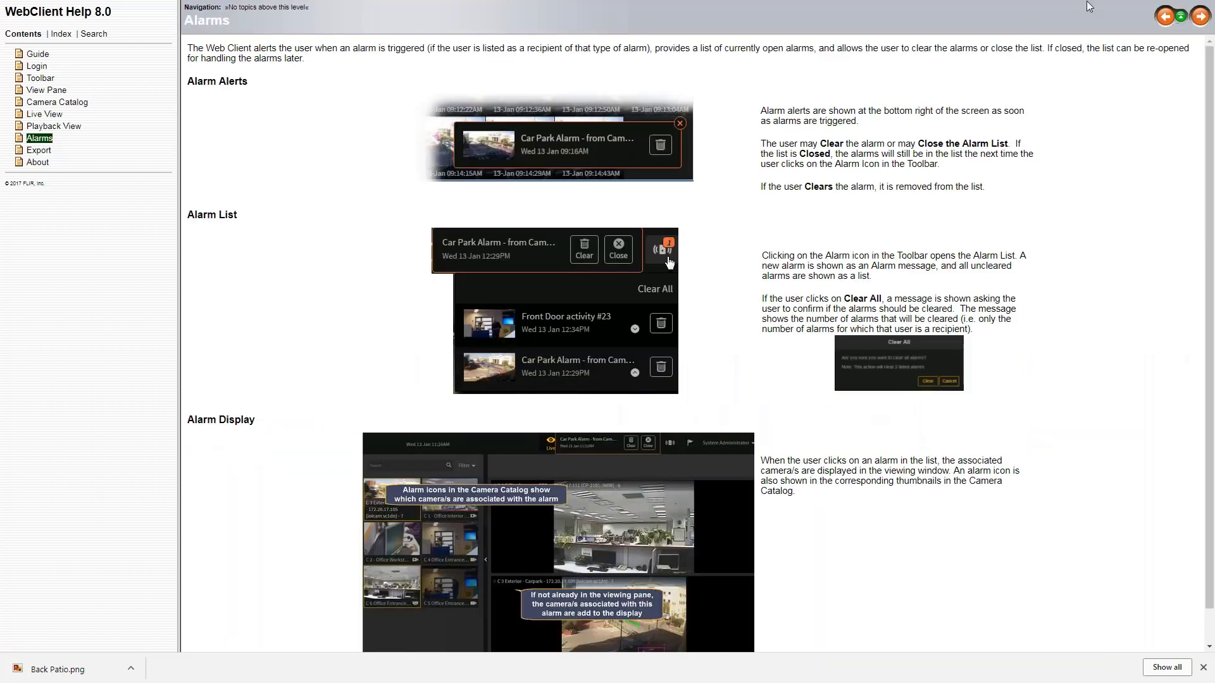
# Read the Alarms page, exit full screen, and return to the FLIR Control Center tab.
pyautogui.moveTo(1047, 12); pyautogui.dragTo(993, 142)
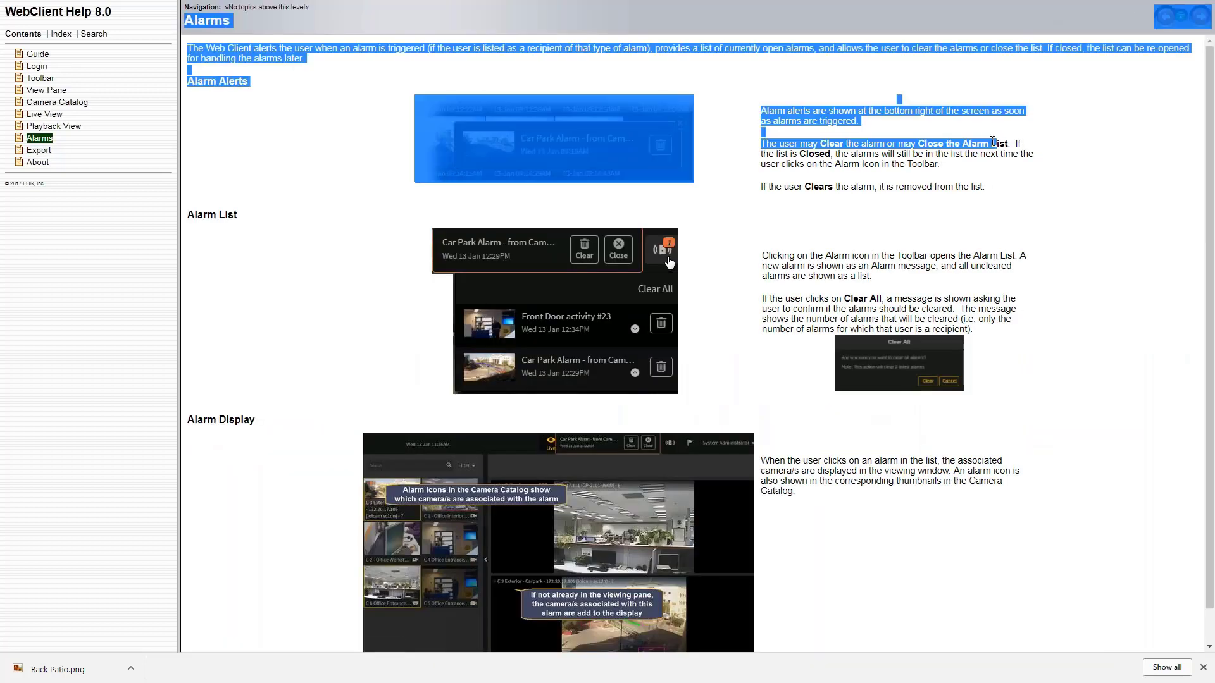
pyautogui.click(1086, 15)
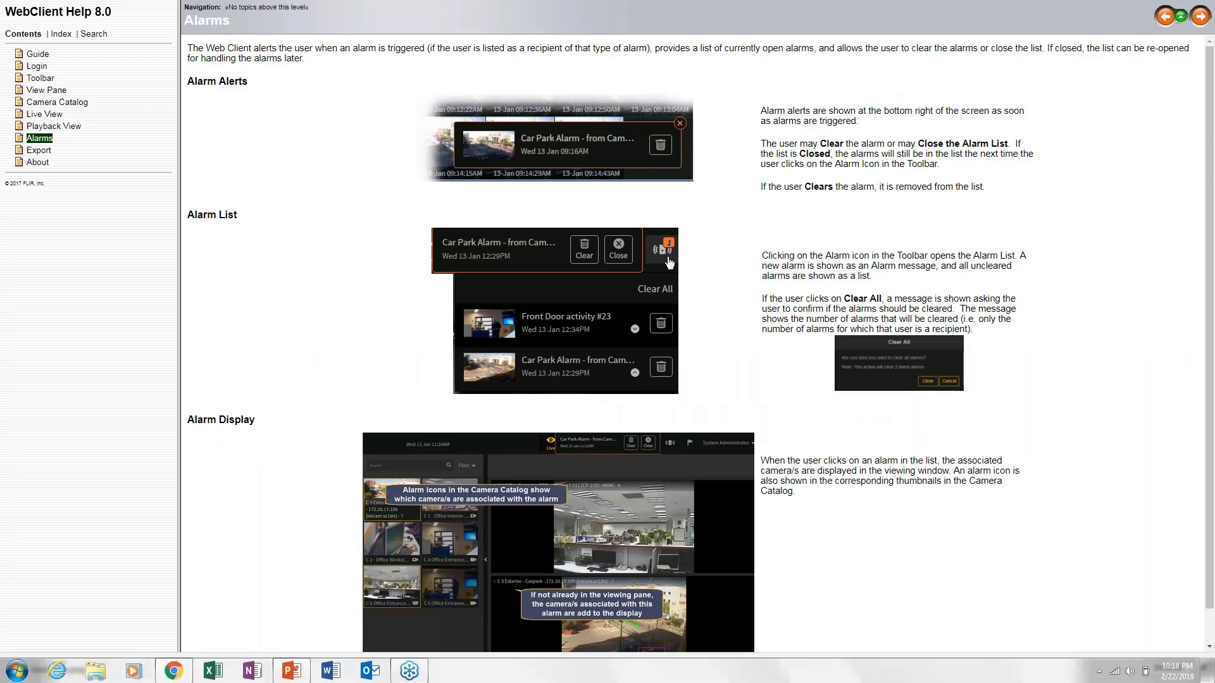
pyautogui.click(1199, 17)
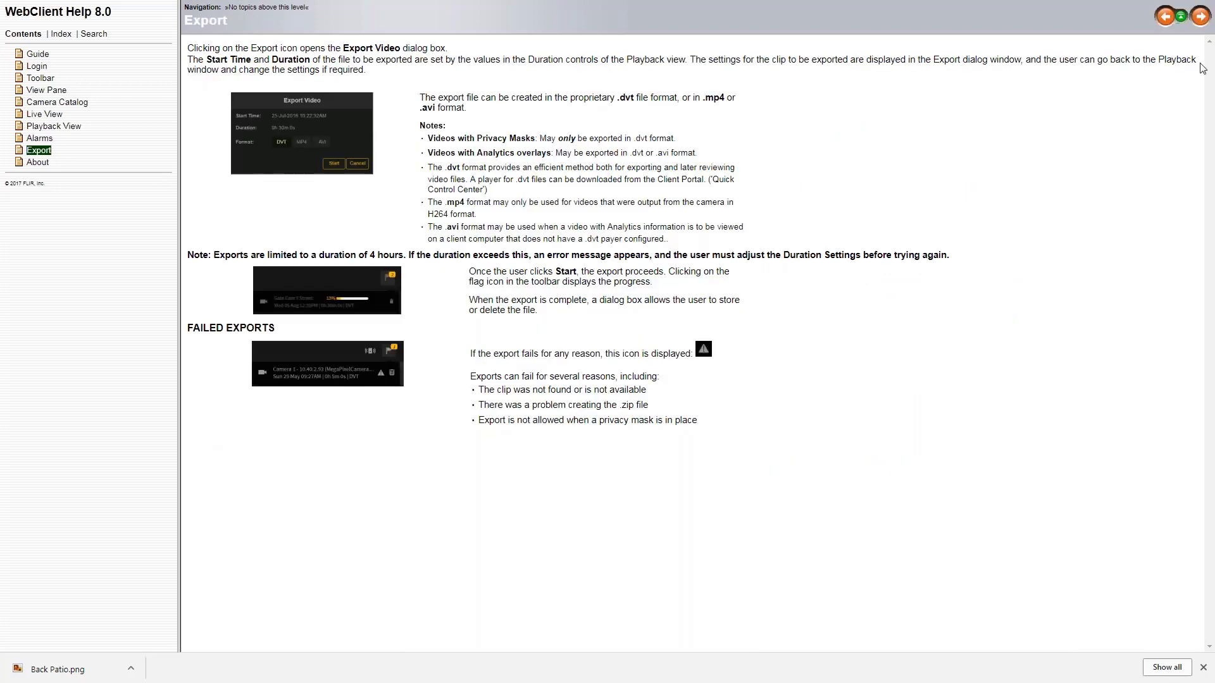
pyautogui.press('F11')
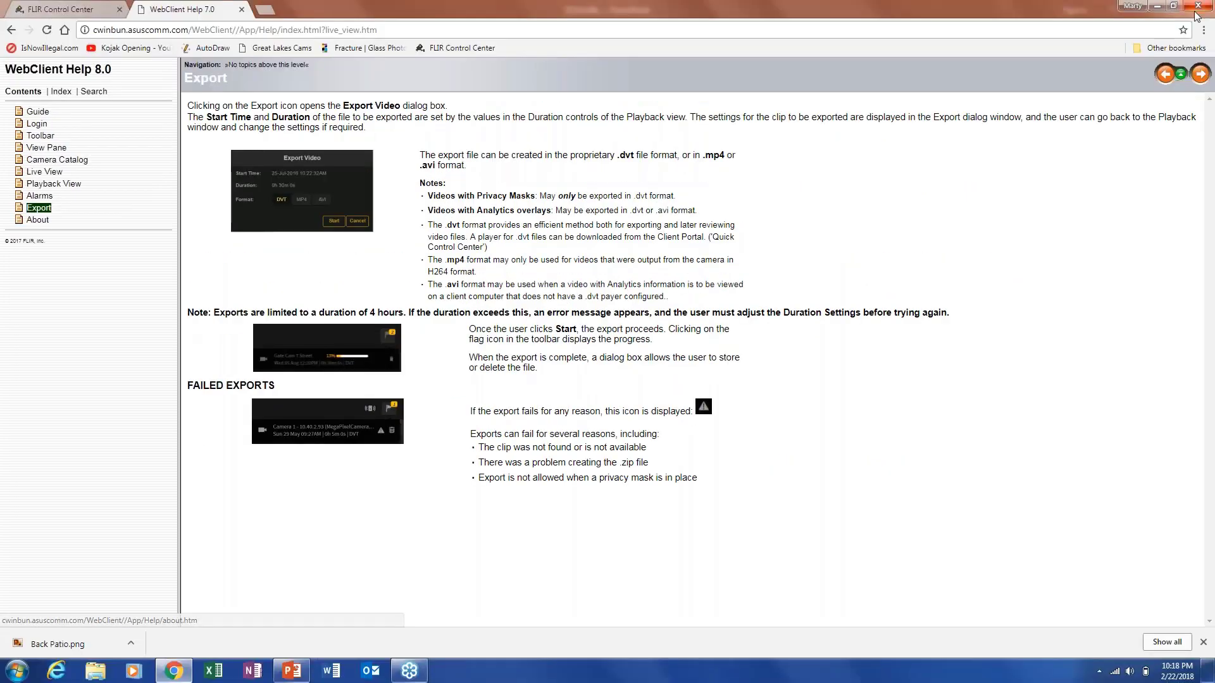
pyautogui.click(58, 9)
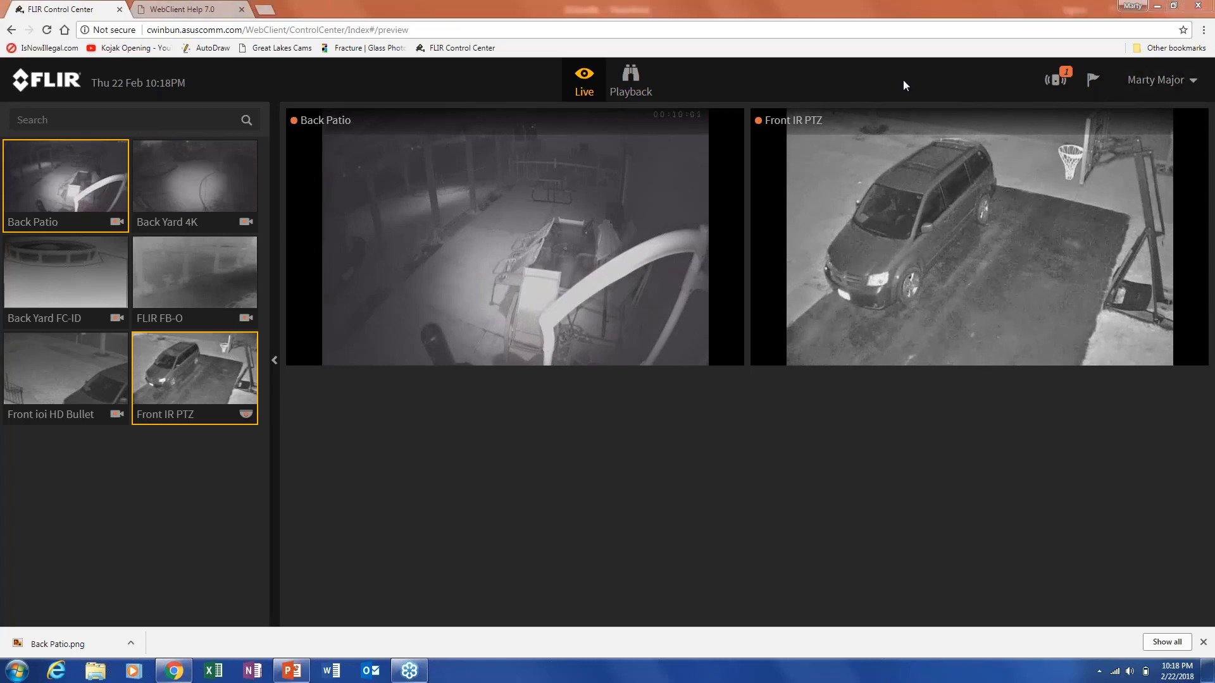
# Open the client Settings dialog from the user name account menu.
pyautogui.moveTo(1109, 169)
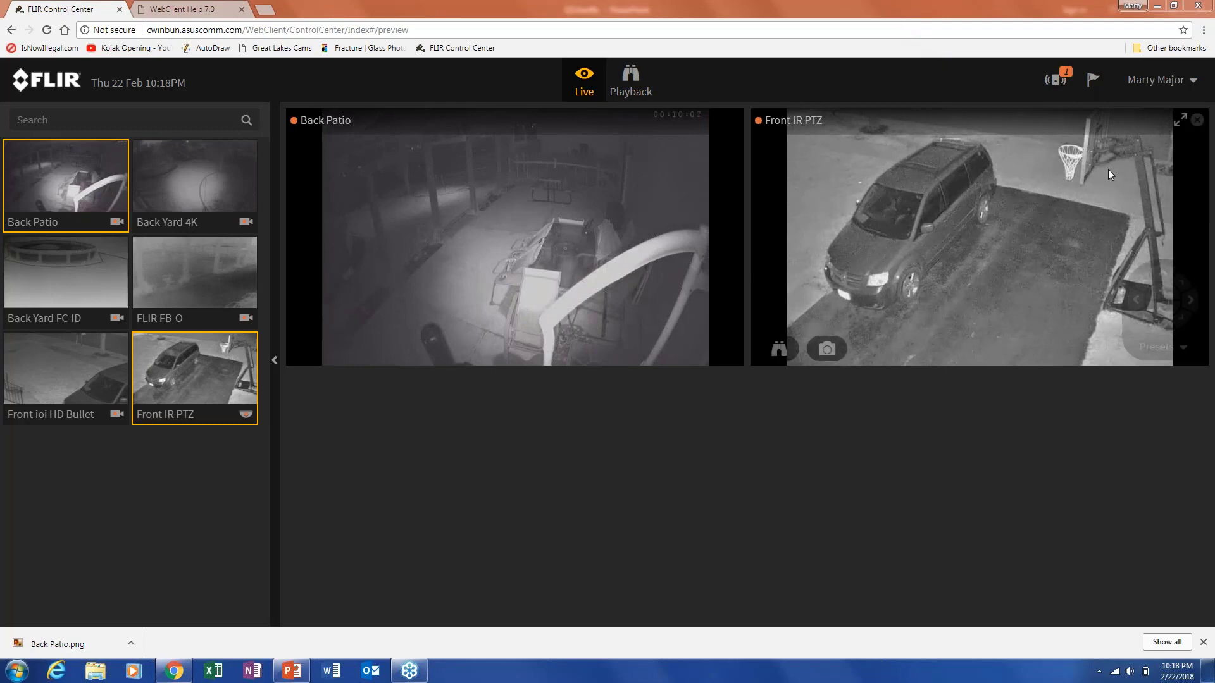
pyautogui.click(1168, 82)
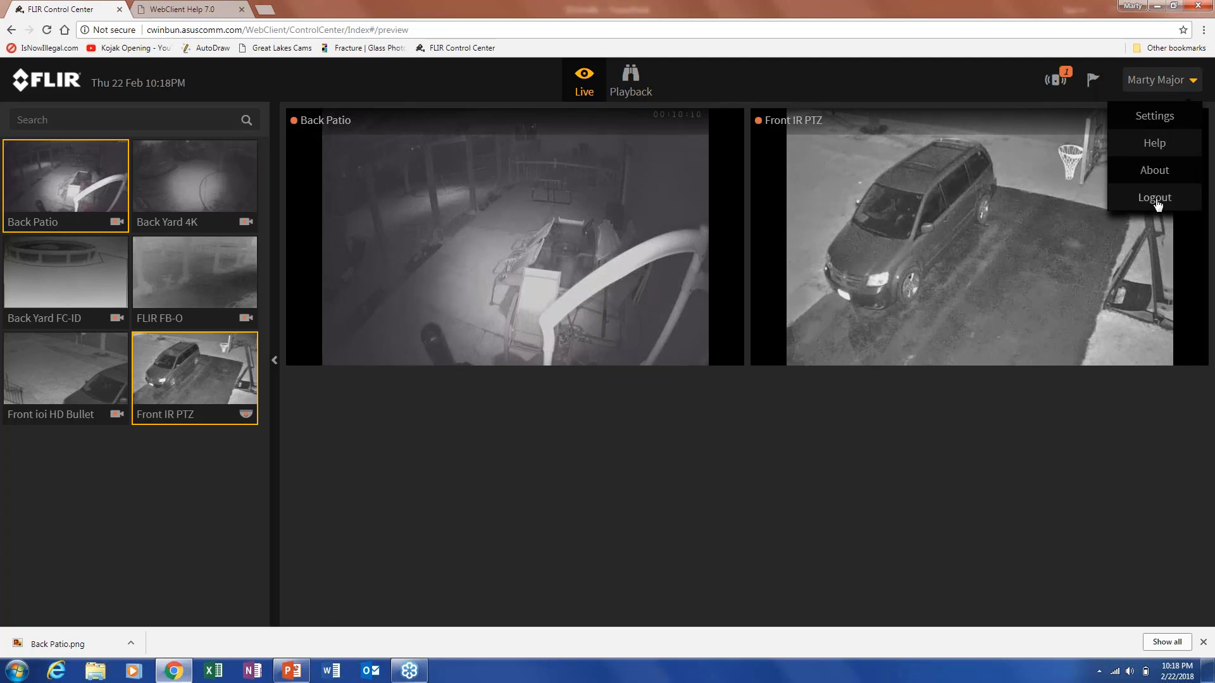
pyautogui.click(1145, 122)
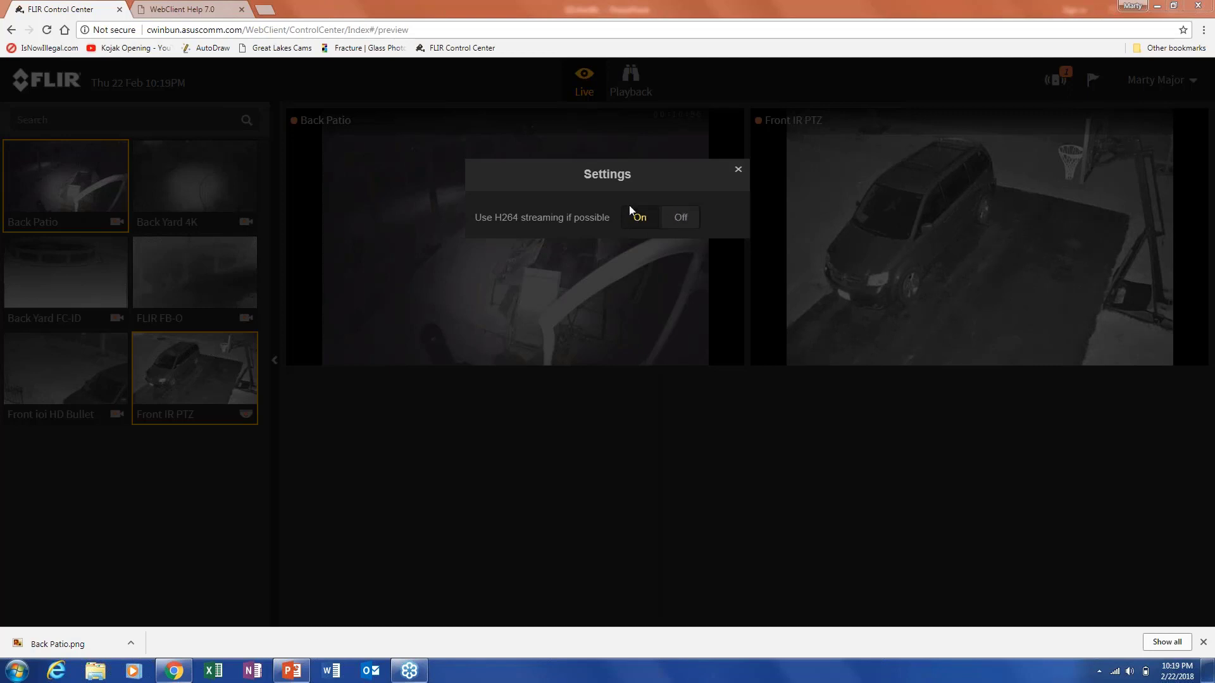
# Close the Settings dialog to return to the live camera view.
pyautogui.click(738, 172)
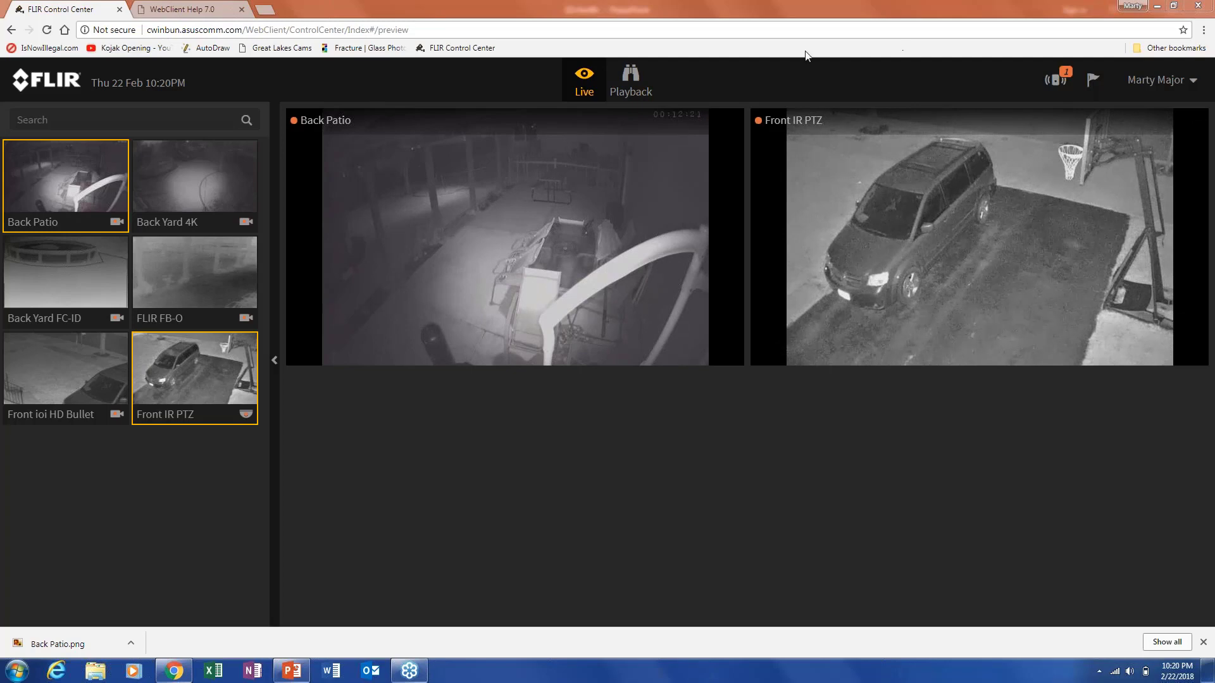
pyautogui.click(630, 82)
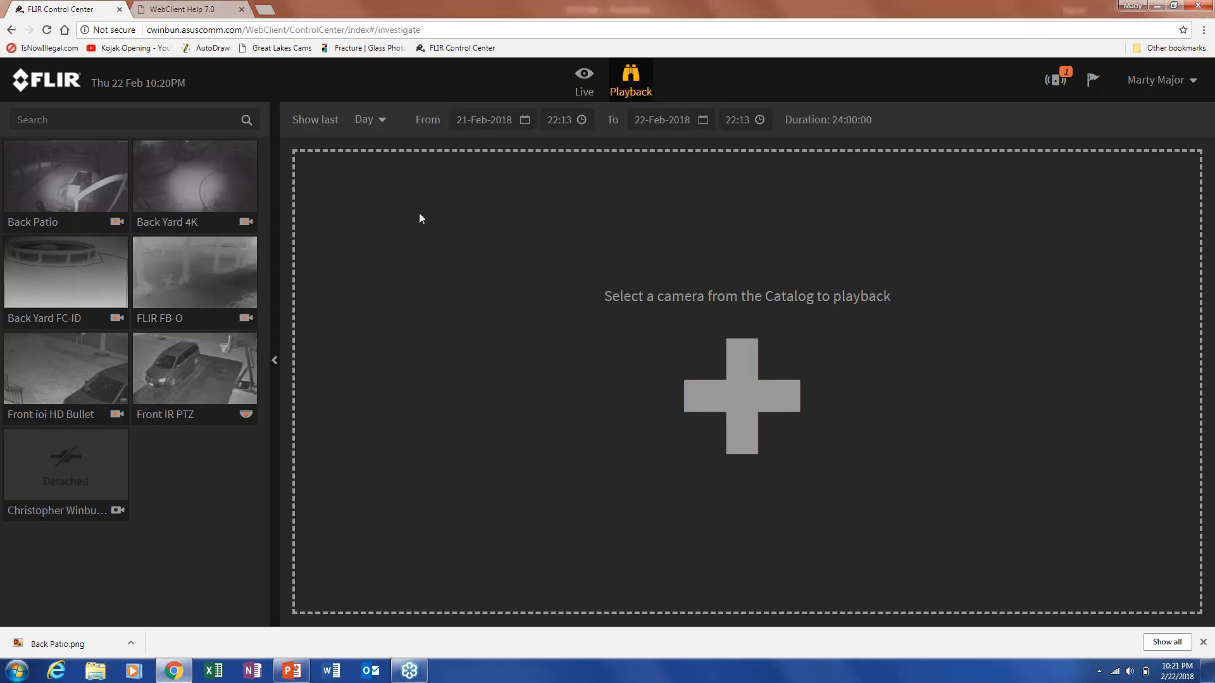
pyautogui.click(583, 82)
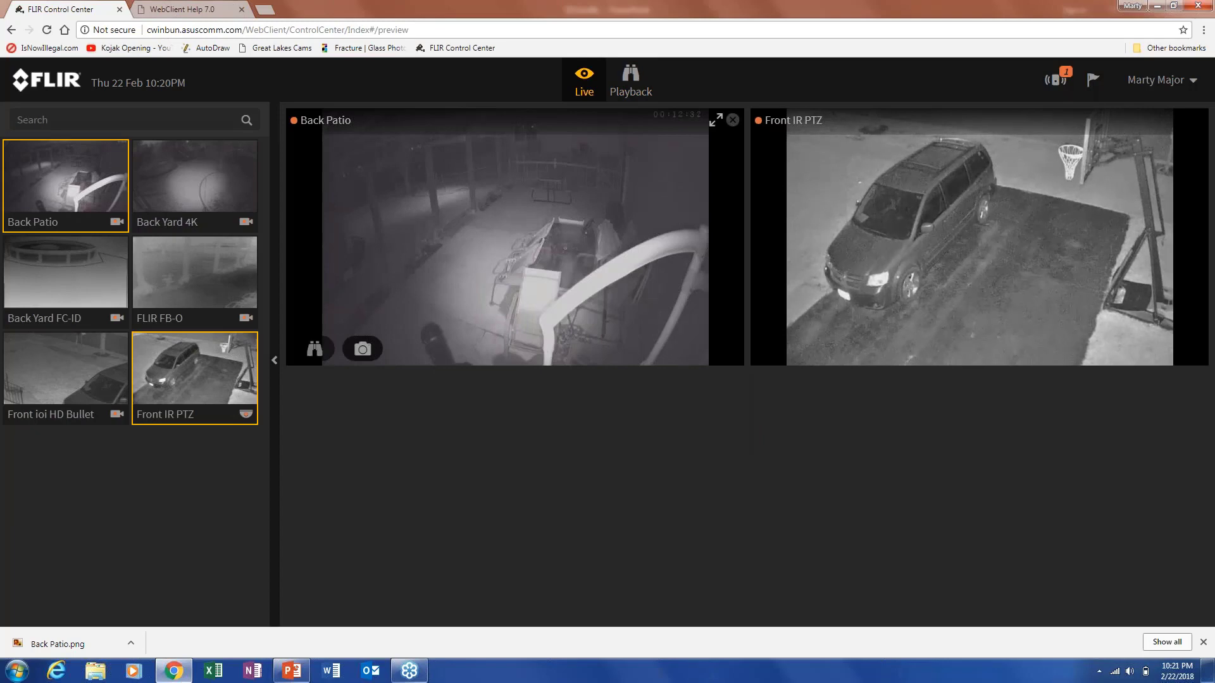
pyautogui.moveTo(772, 328)
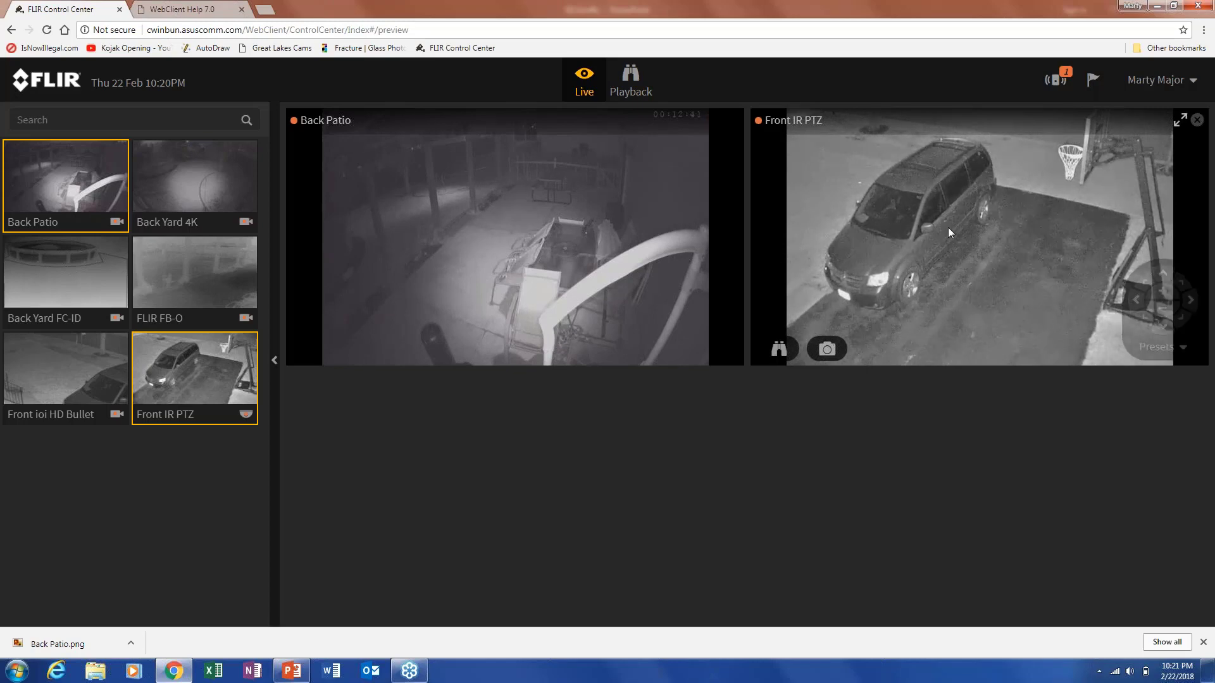
pyautogui.moveTo(613, 286)
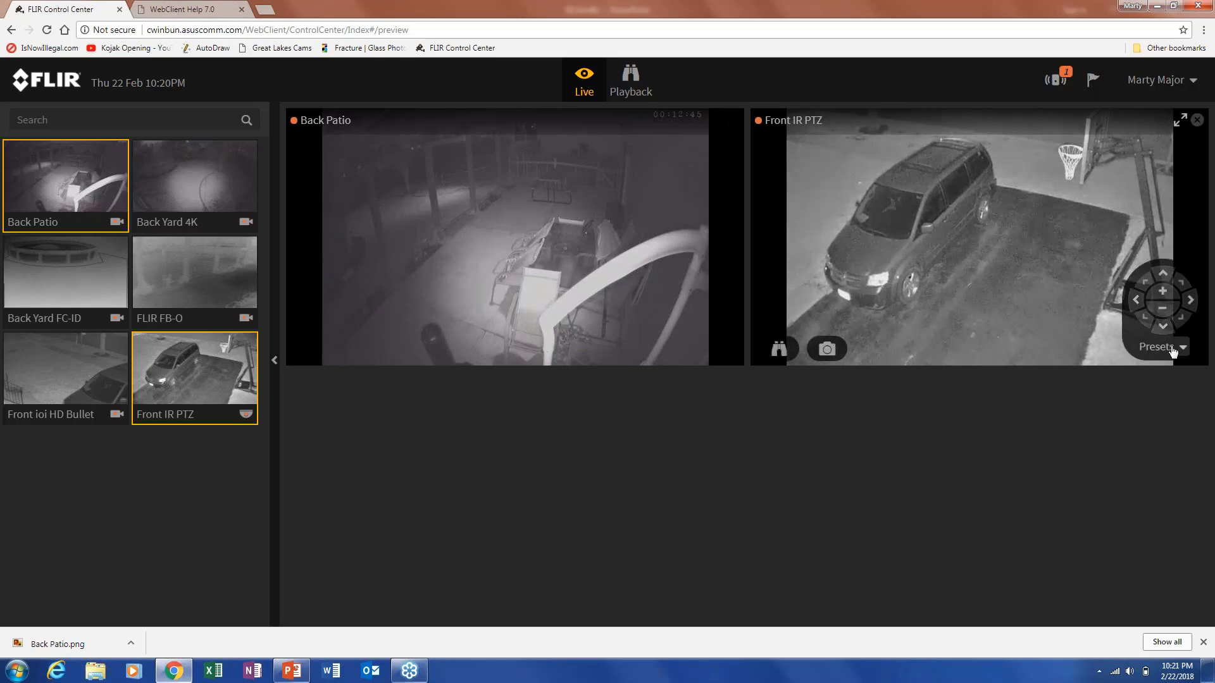
pyautogui.click(1173, 348)
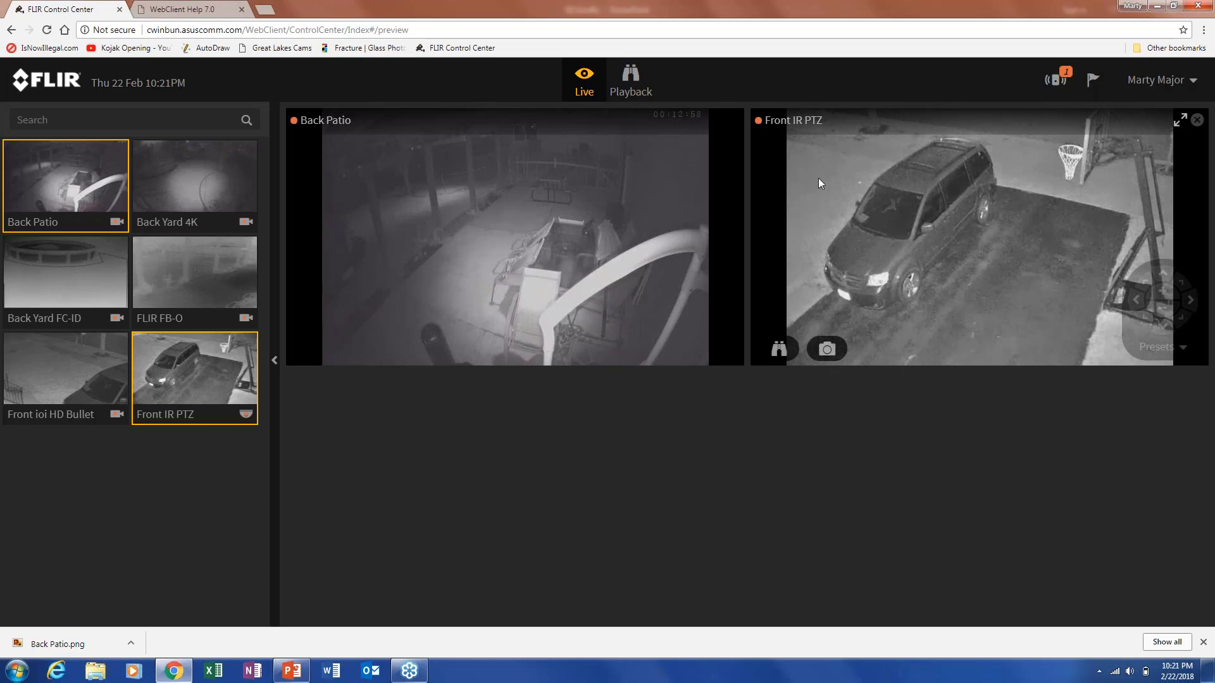
# Open Front IR PTZ playback with a Custom range of 21-Feb 22:20 to 22-Feb 22:20.
pyautogui.moveTo(807, 341)
pyautogui.click(779, 349)
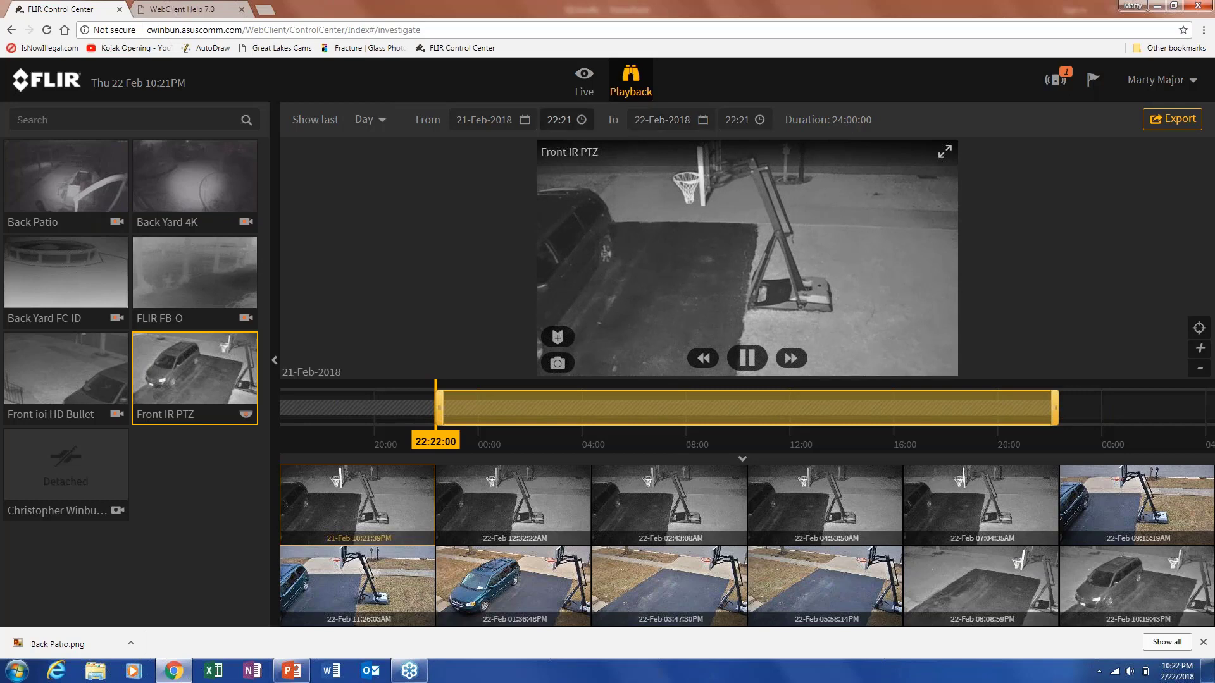
pyautogui.click(507, 118)
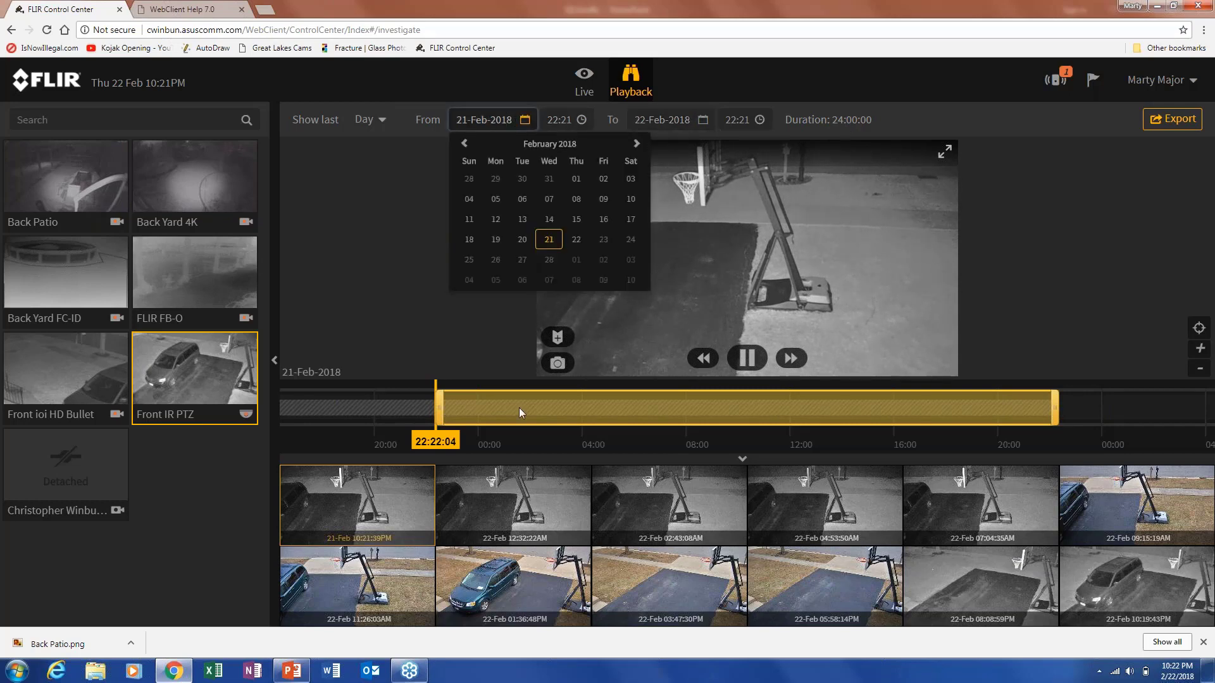
pyautogui.click(546, 413)
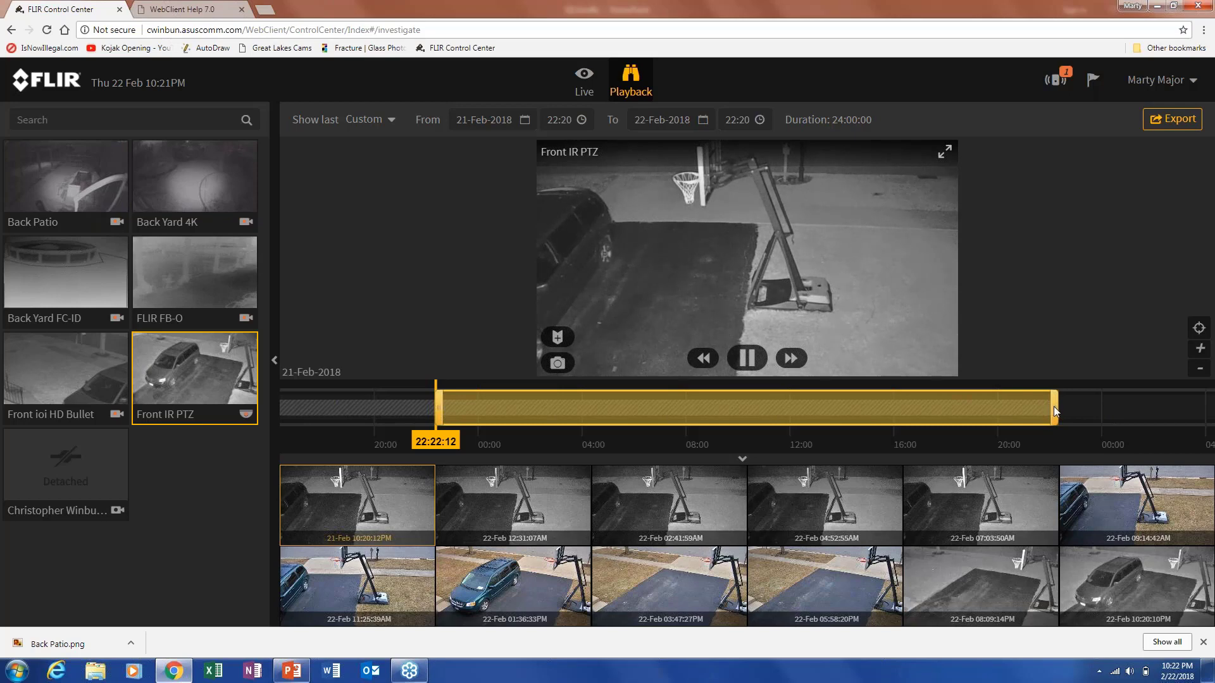
# Pull the playback range end back to 22-Feb 11:24, a 13:03:48 duration.
pyautogui.moveTo(1053, 407); pyautogui.dragTo(772, 422)
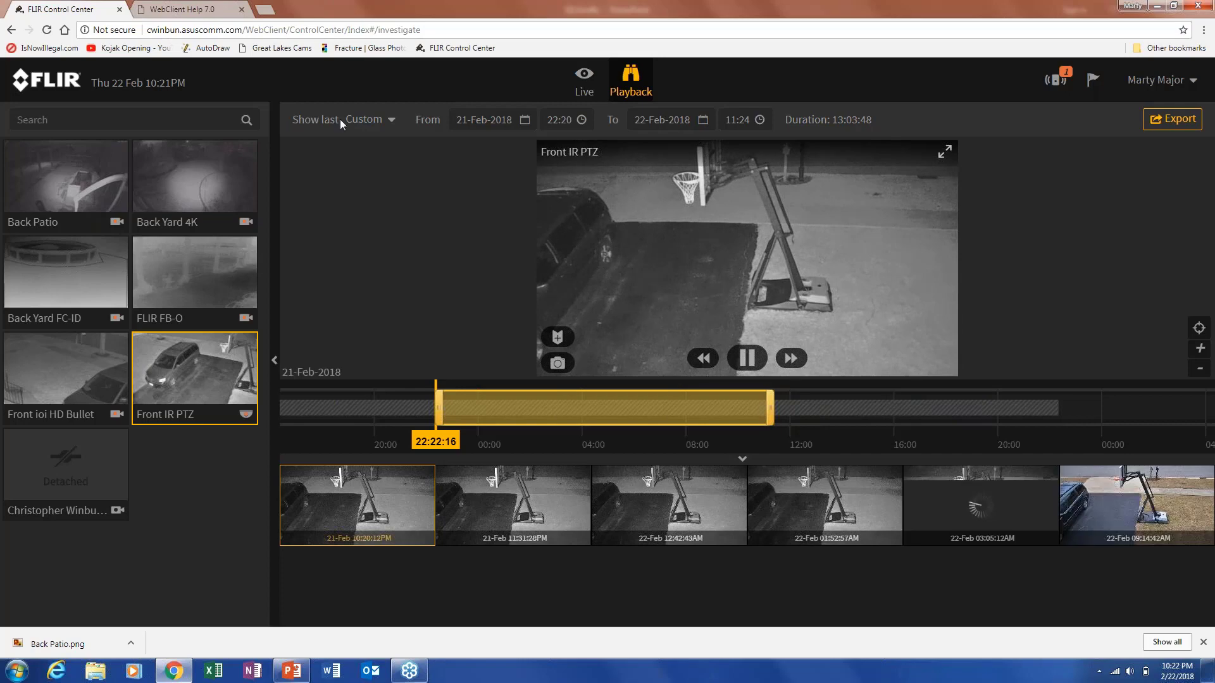
pyautogui.click(368, 122)
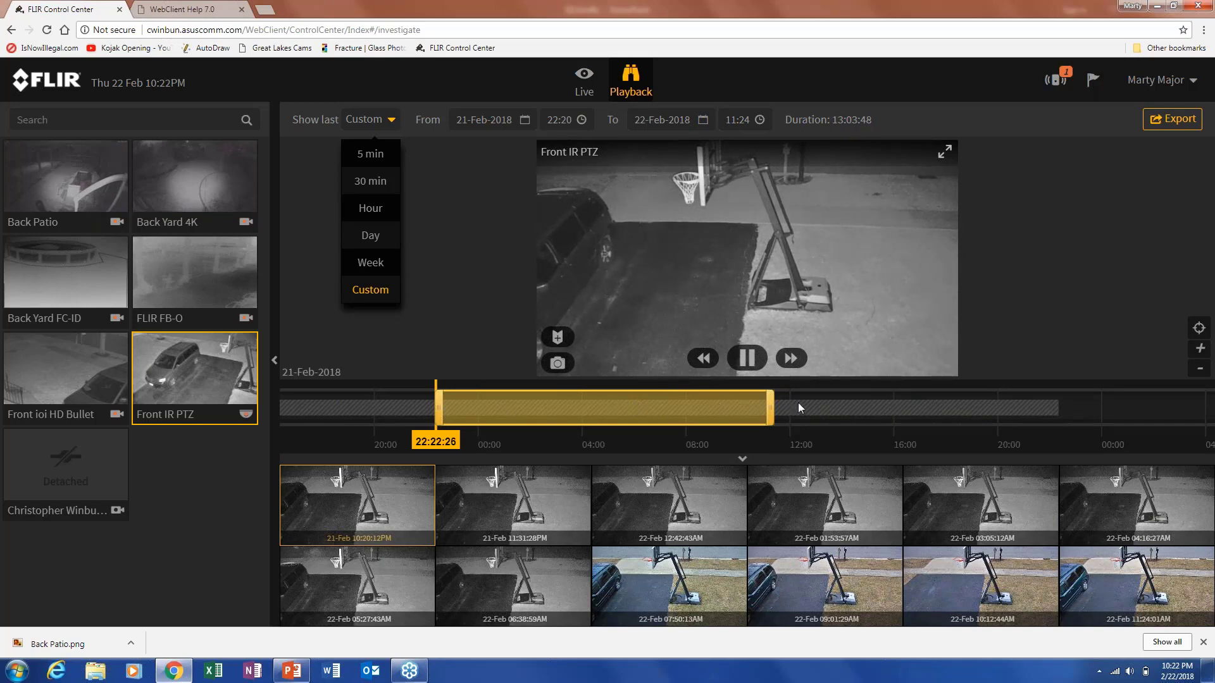
pyautogui.click(874, 392)
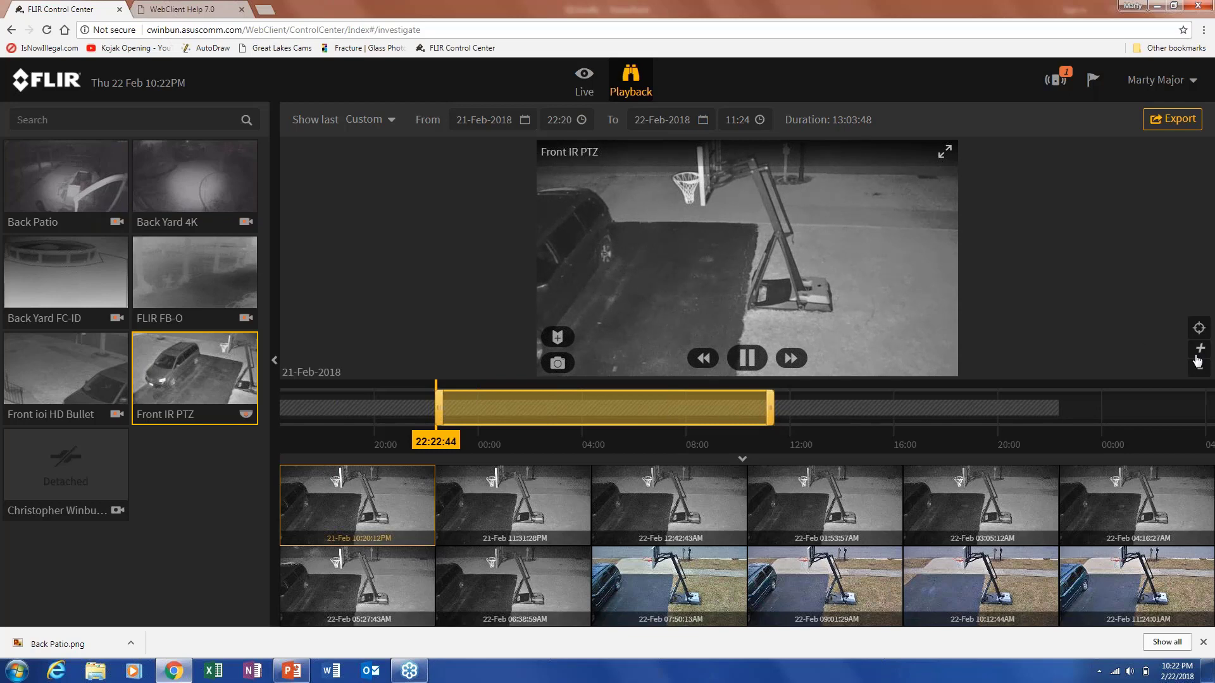
# Shift the range to 22-Feb 03:09–16:13 and play from the 3:02 PM minivan thumbnail.
pyautogui.moveTo(988, 413); pyautogui.dragTo(953, 408)
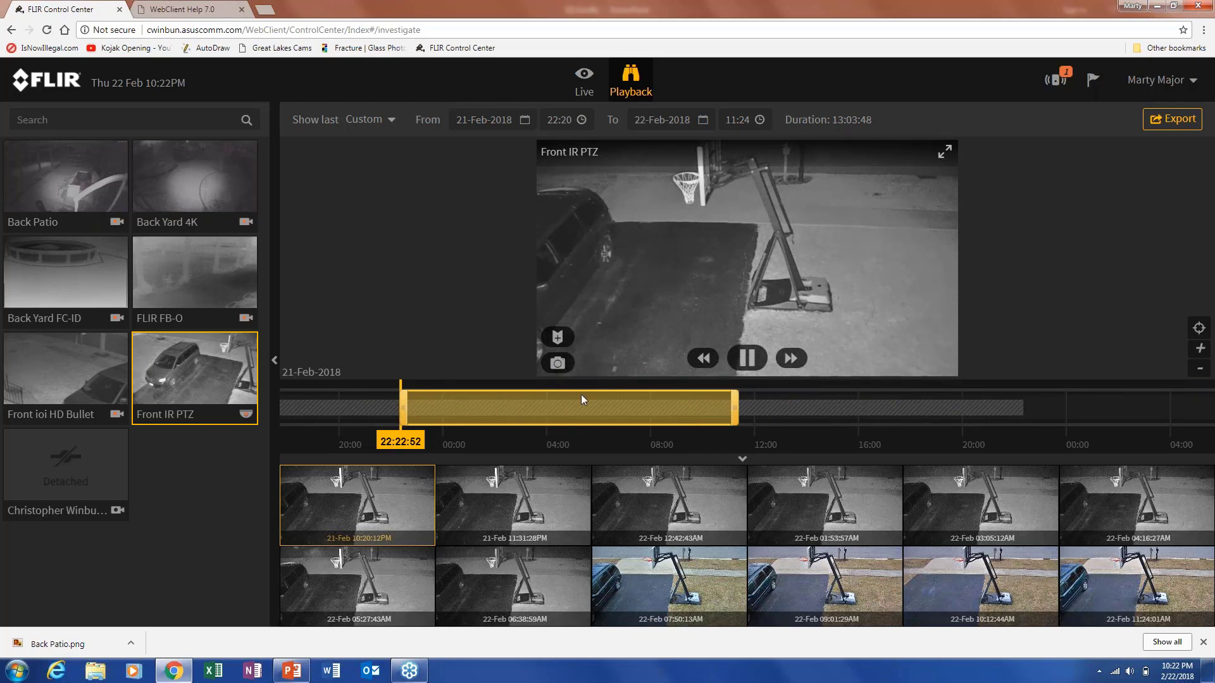
pyautogui.moveTo(465, 507)
pyautogui.moveTo(618, 412); pyautogui.dragTo(736, 405)
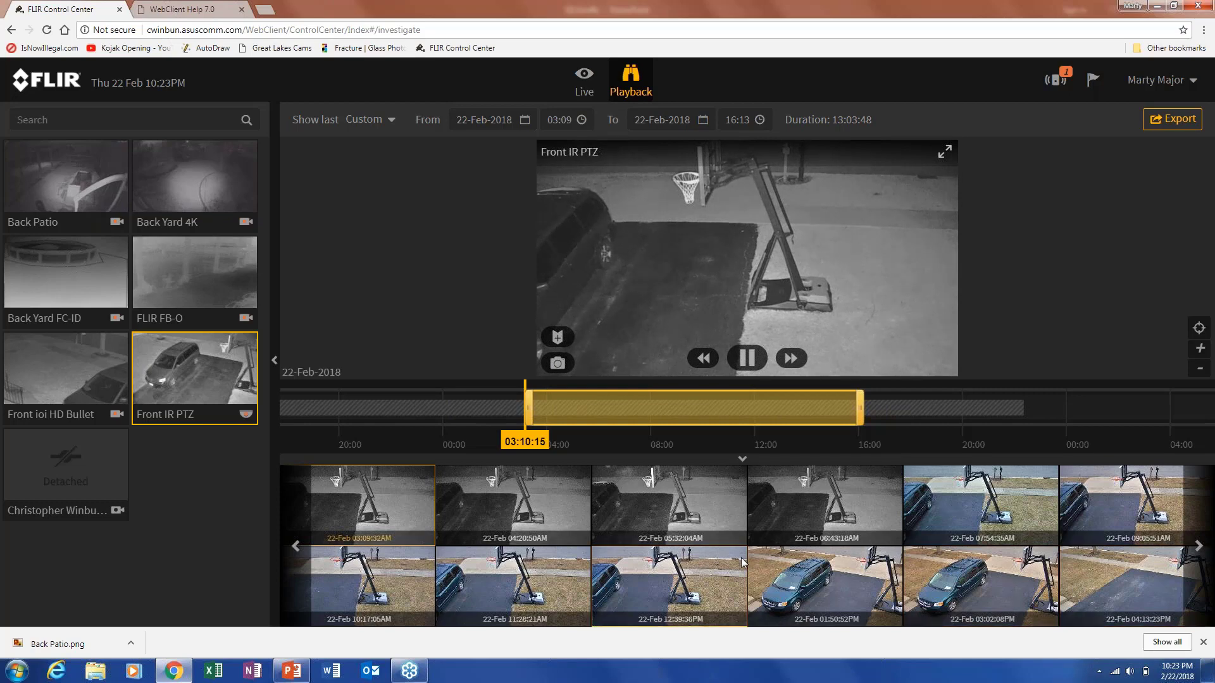
pyautogui.click(954, 580)
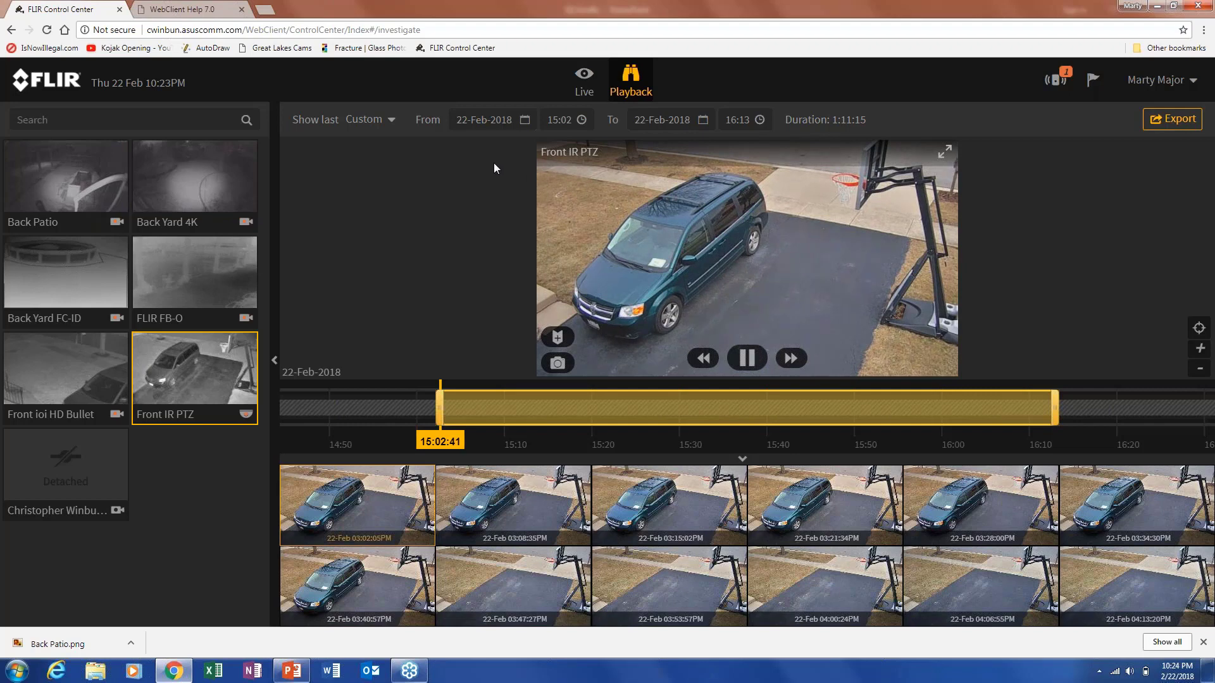
# Apply the last 5 min preset, trim the range to a 1:41 clip ending 22:21, and open Export Video.
pyautogui.click(386, 121)
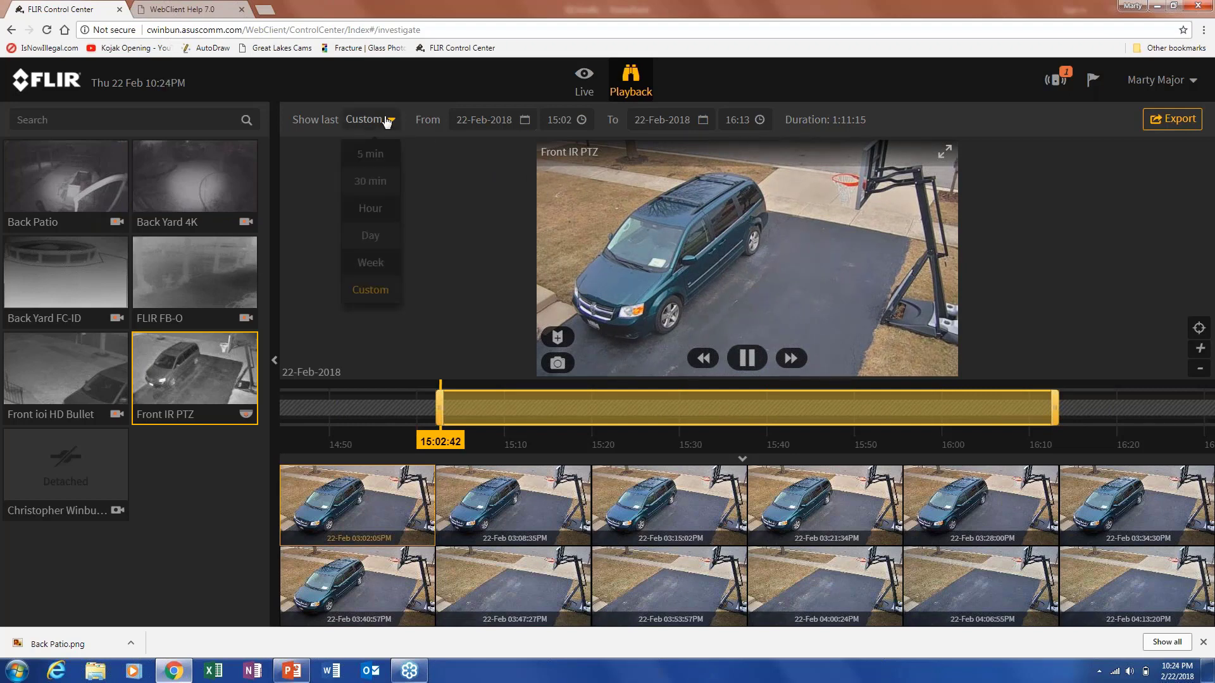
pyautogui.click(372, 154)
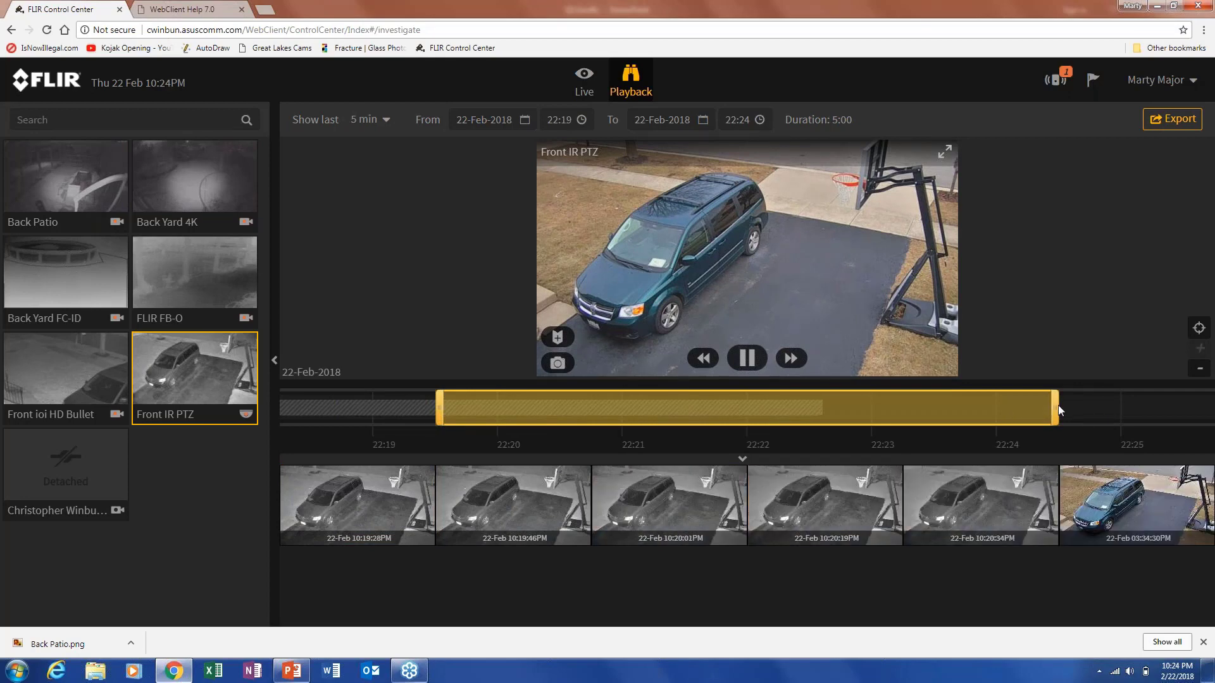
pyautogui.moveTo(1056, 405); pyautogui.dragTo(780, 423)
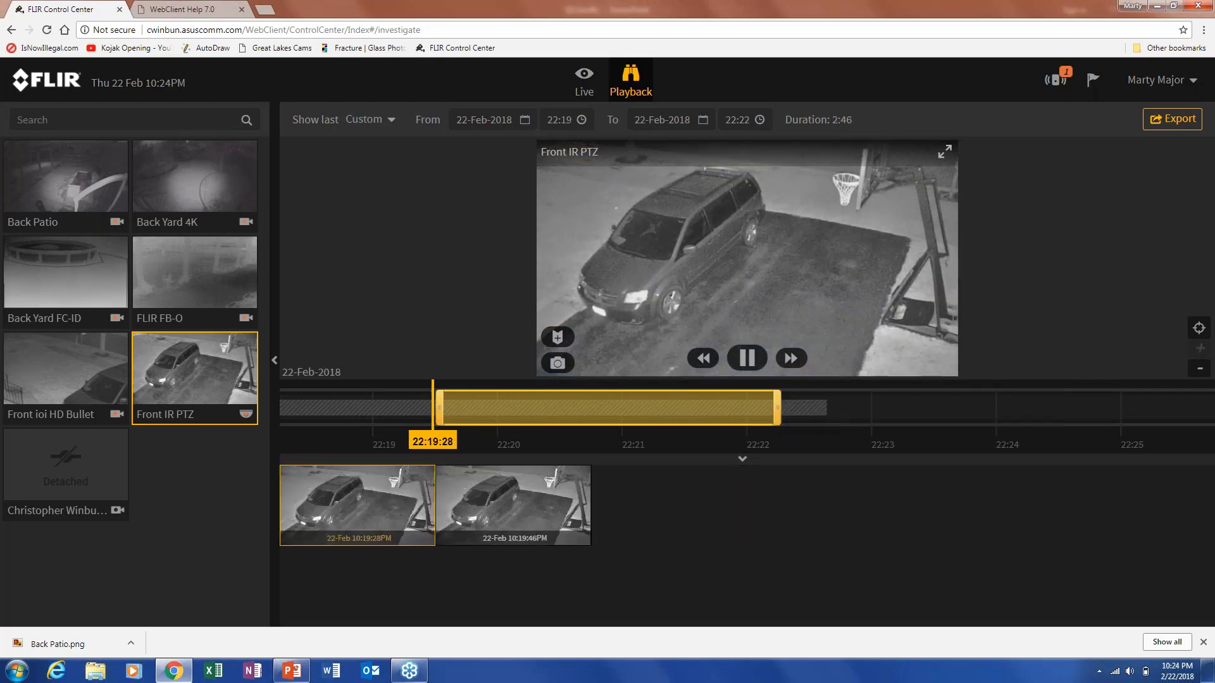
pyautogui.moveTo(776, 405); pyautogui.dragTo(648, 434)
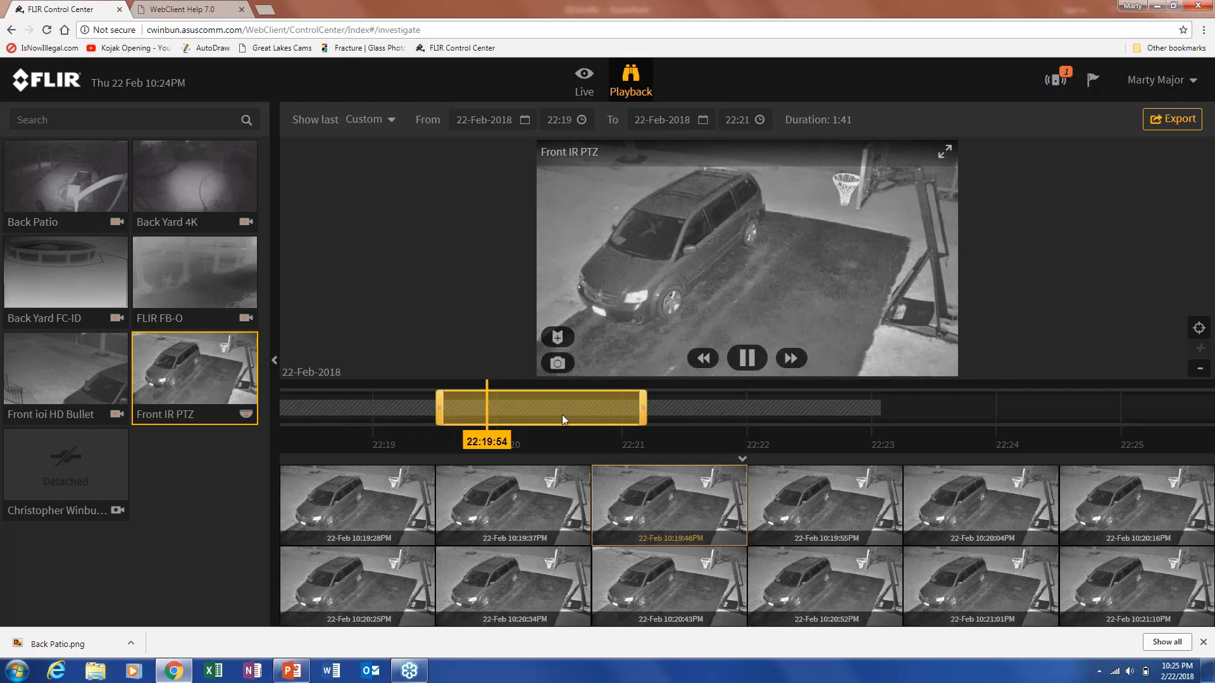
pyautogui.click(1172, 119)
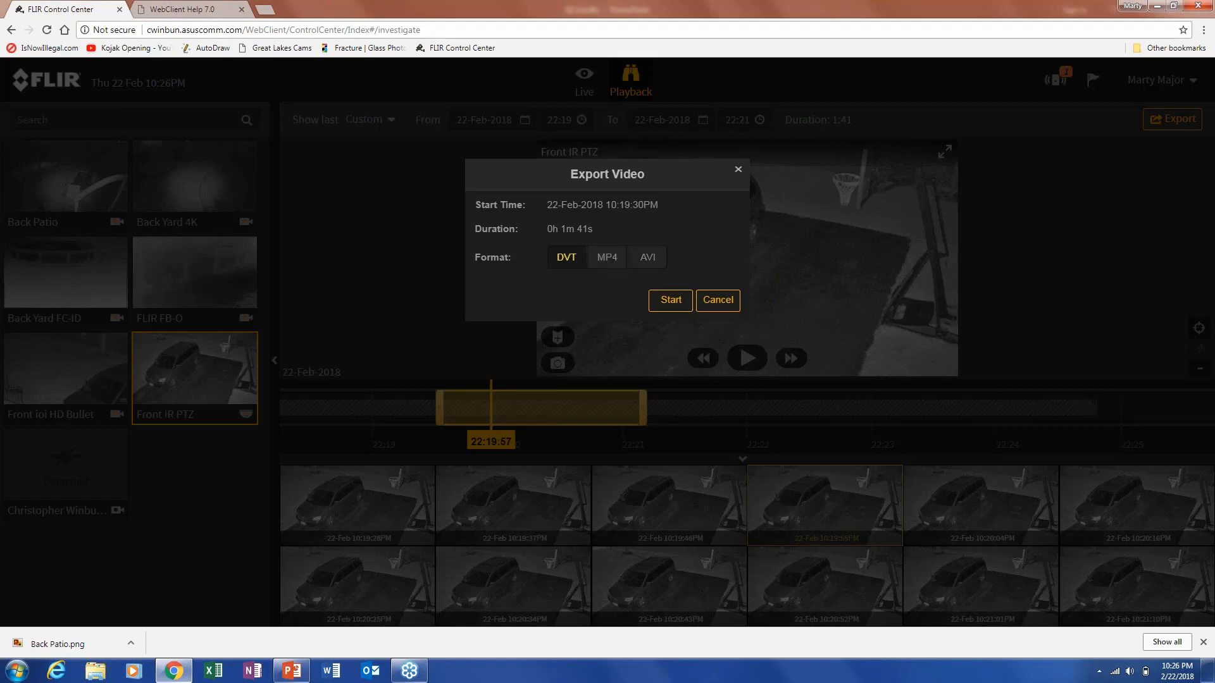
# Export the 1:41 clip in DVT format after trying AVI and MP4.
pyautogui.click(647, 260)
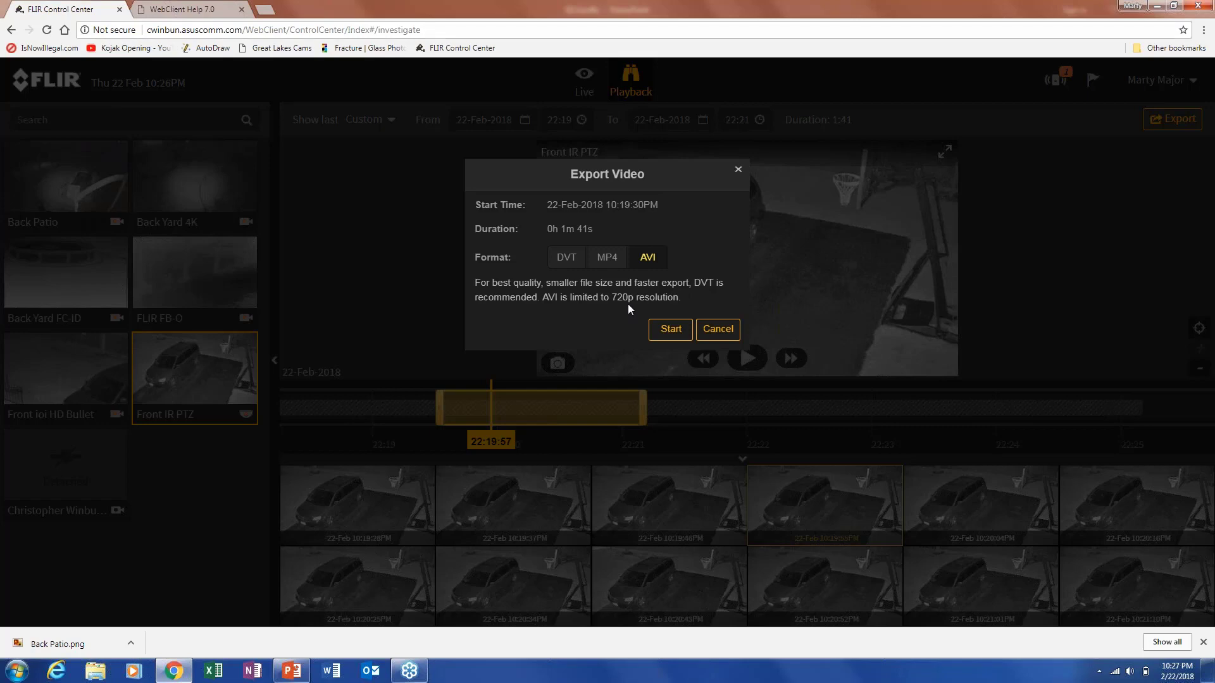
pyautogui.click(617, 265)
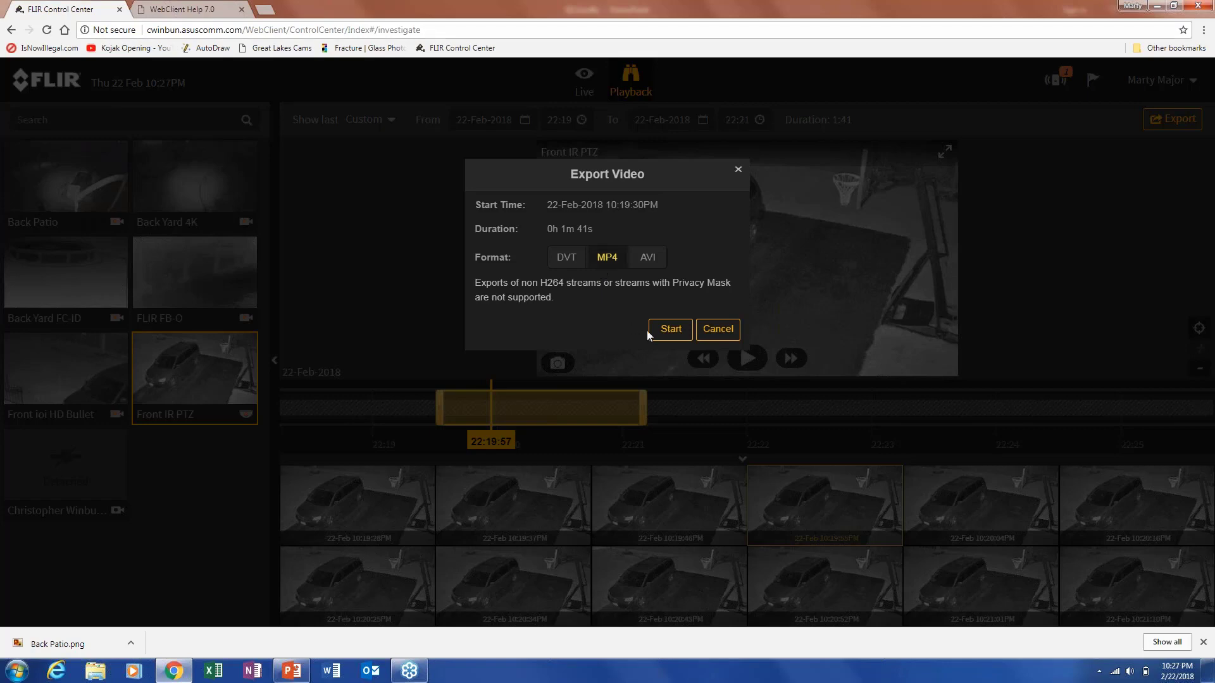
pyautogui.click(573, 259)
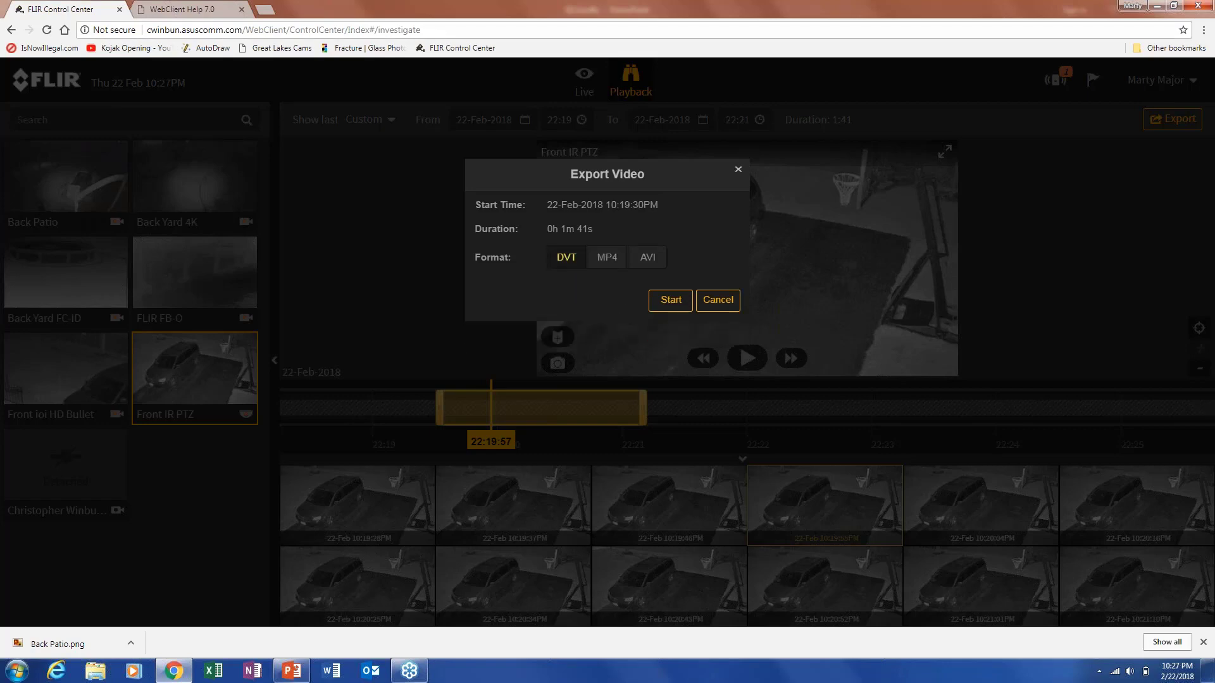
pyautogui.click(663, 302)
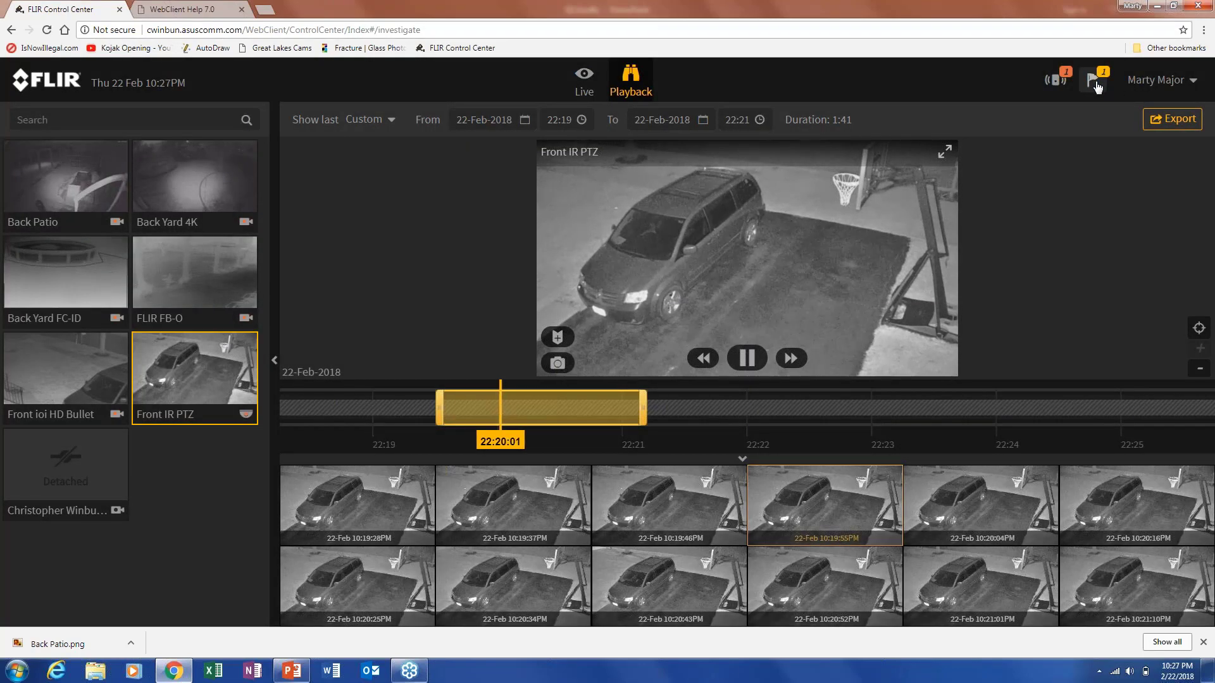
# Check the running export's progress, then show the alarm list with its 22 Feb 09:51 PM entry.
pyautogui.click(1095, 82)
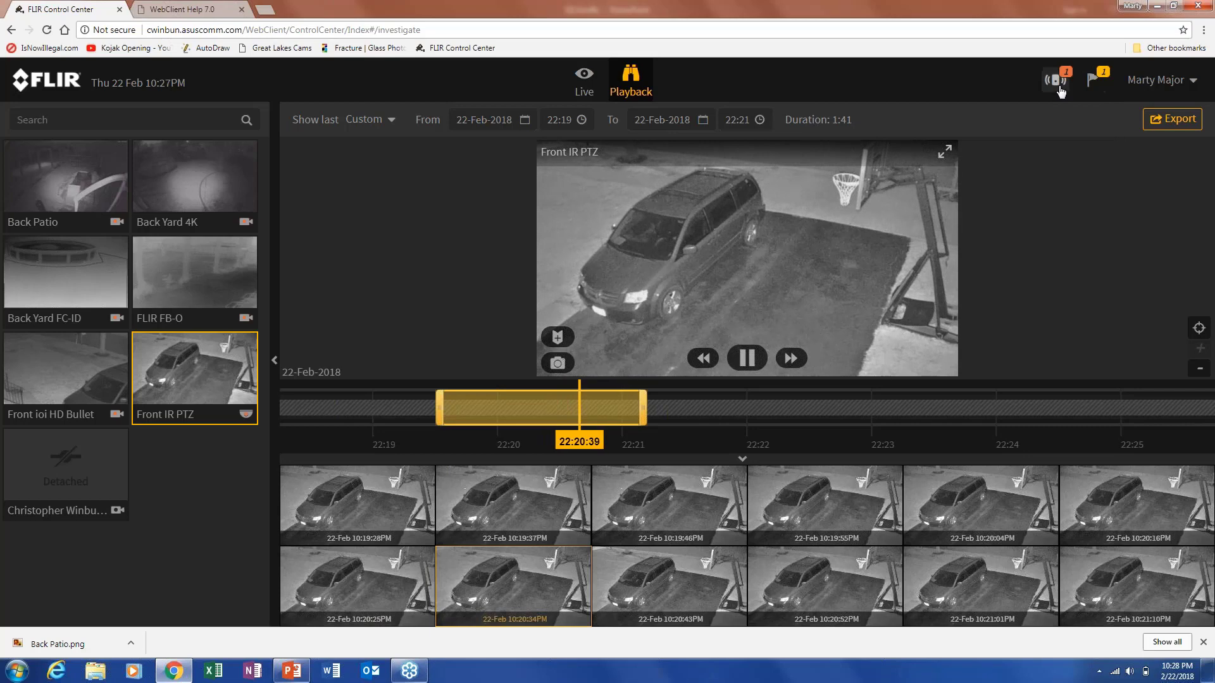
pyautogui.moveTo(1061, 93)
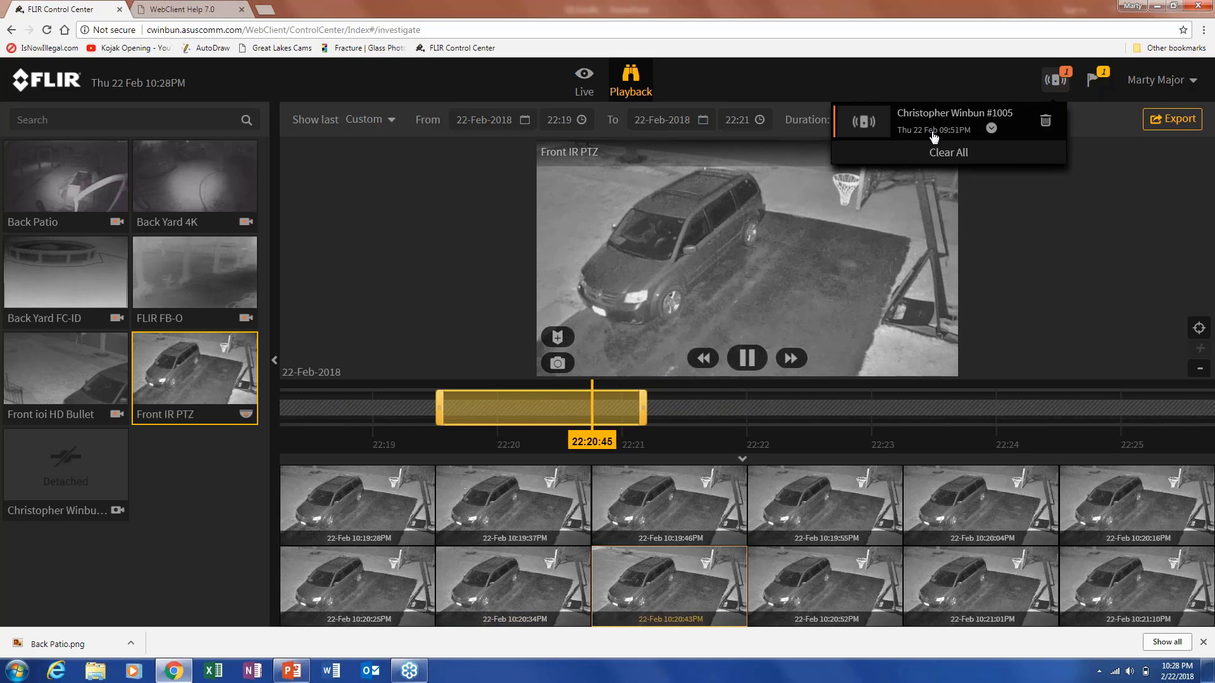
# Play back the 21:51 alarm event, close its alarm, and trim the range to end near 21:54.
pyautogui.click(932, 133)
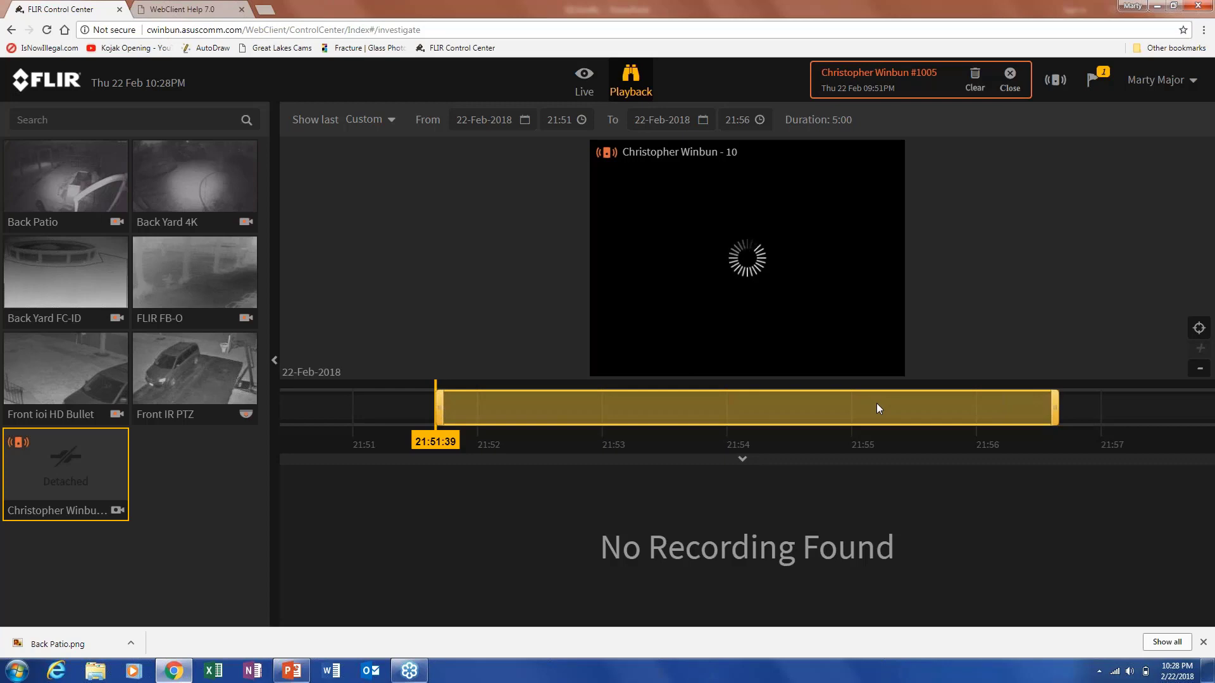
pyautogui.click(1009, 86)
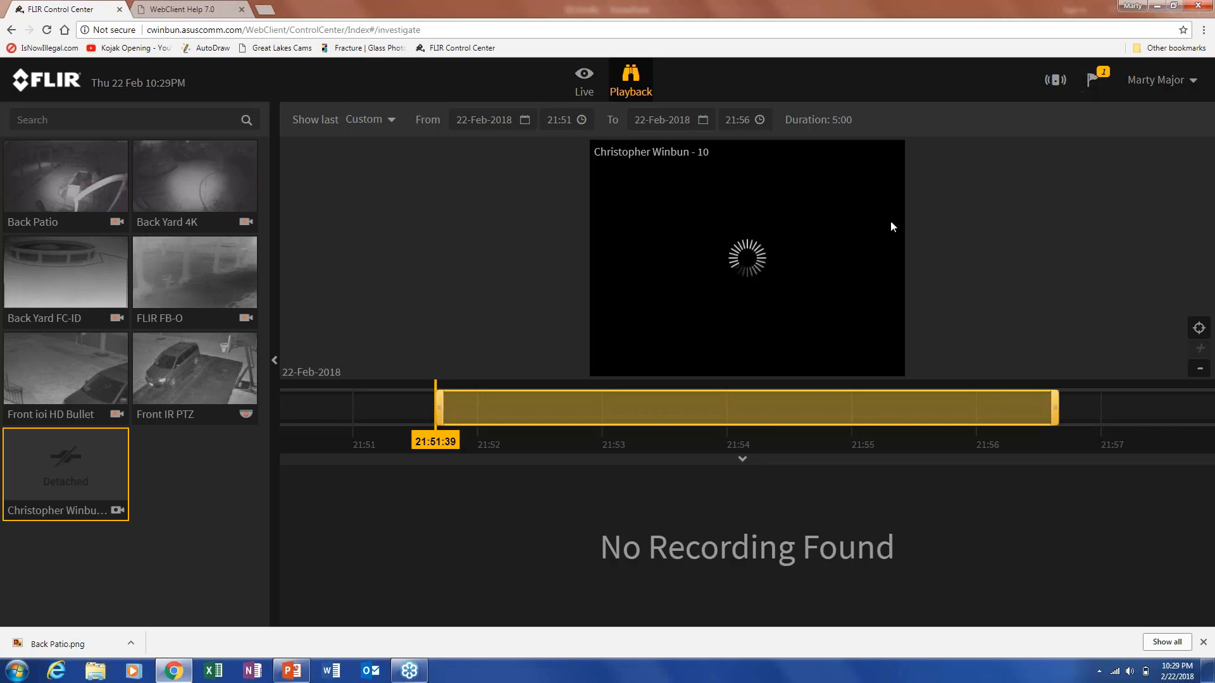
pyautogui.moveTo(1054, 410); pyautogui.dragTo(764, 429)
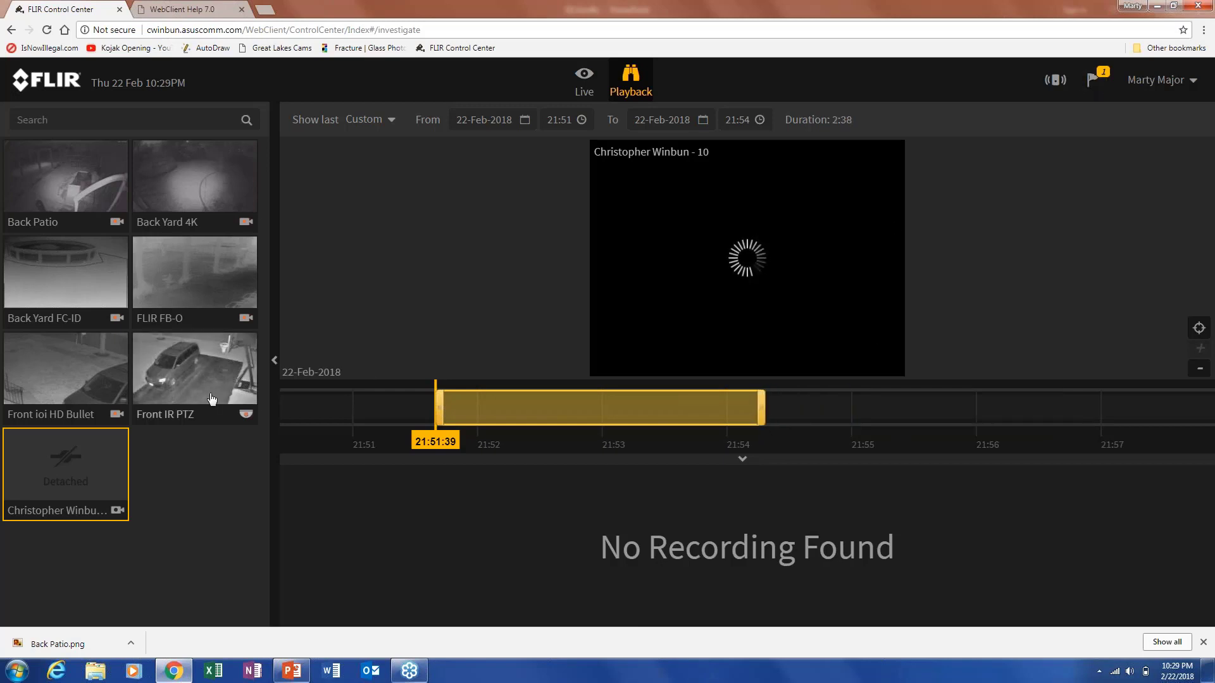
# Show Front IR PTZ in playback and move the playhead forward to about 21:52.
pyautogui.click(195, 370)
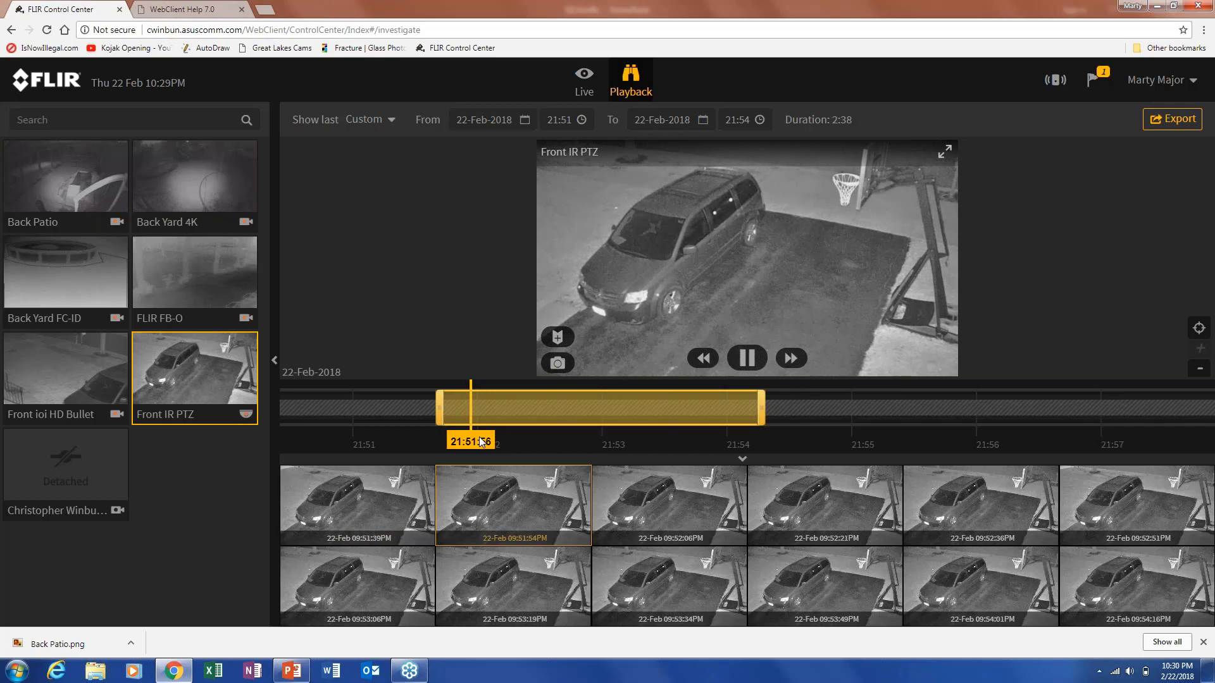
pyautogui.moveTo(481, 443); pyautogui.dragTo(539, 442)
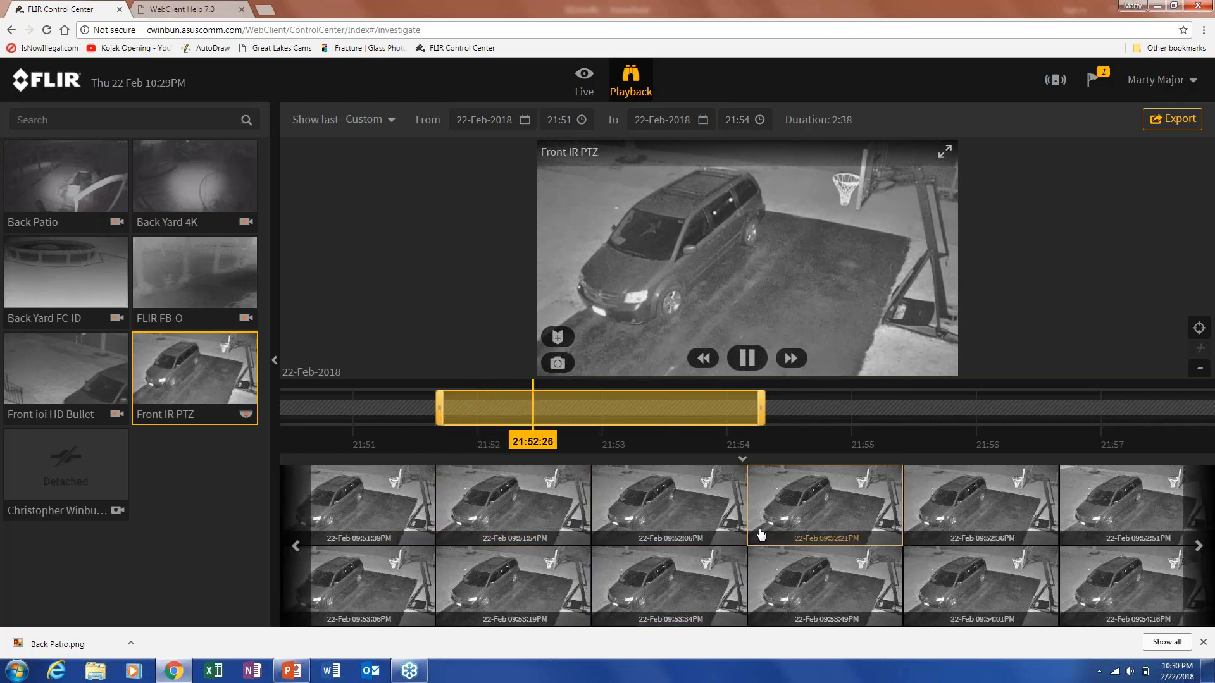
# Jump playback to 21:53:49 and zoom the timeline to a 30-minute range.
pyautogui.click(821, 578)
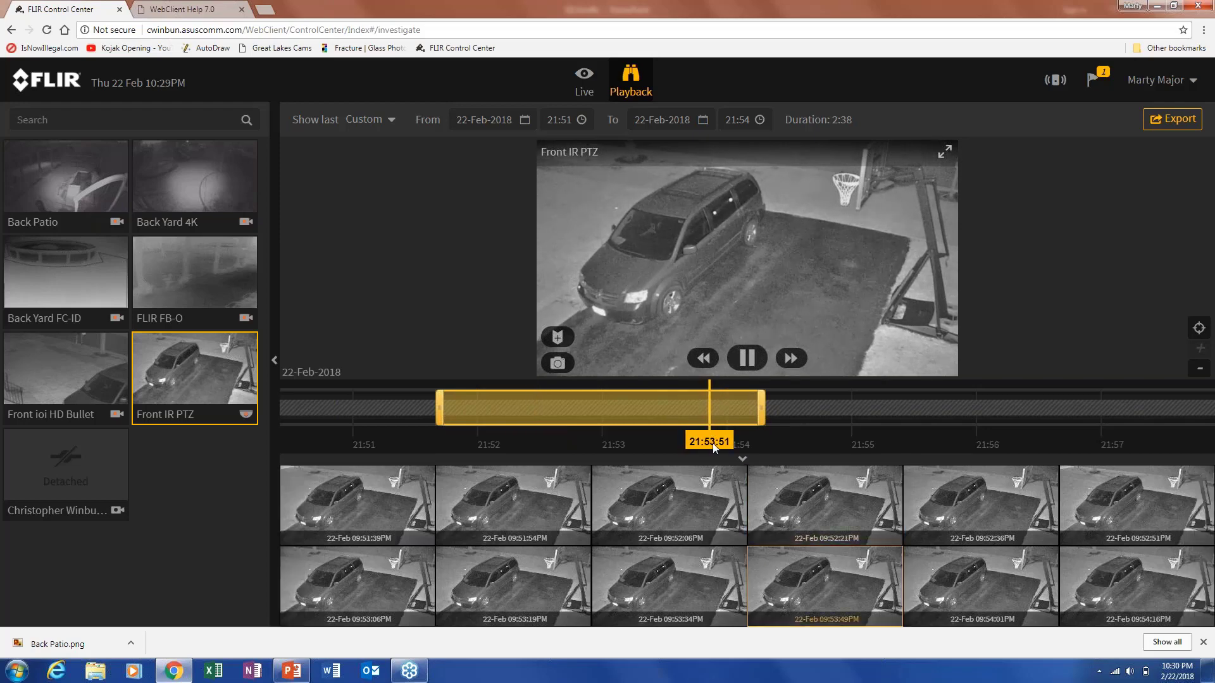
pyautogui.click(1199, 372)
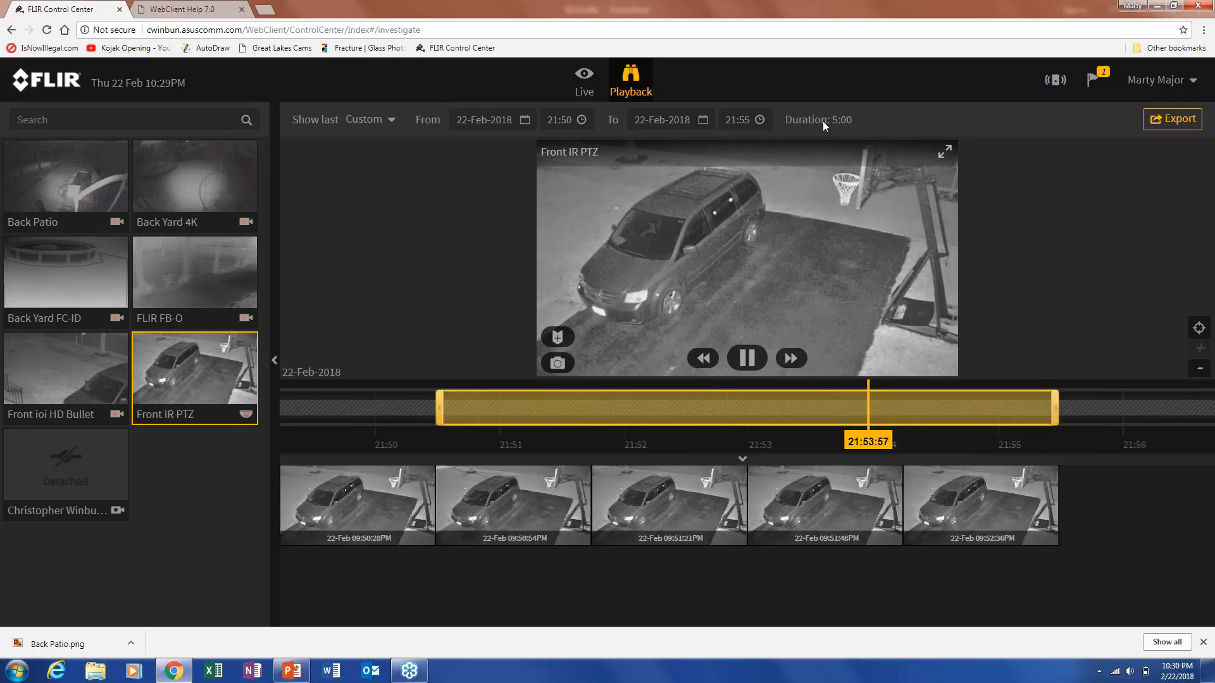
pyautogui.click(1199, 373)
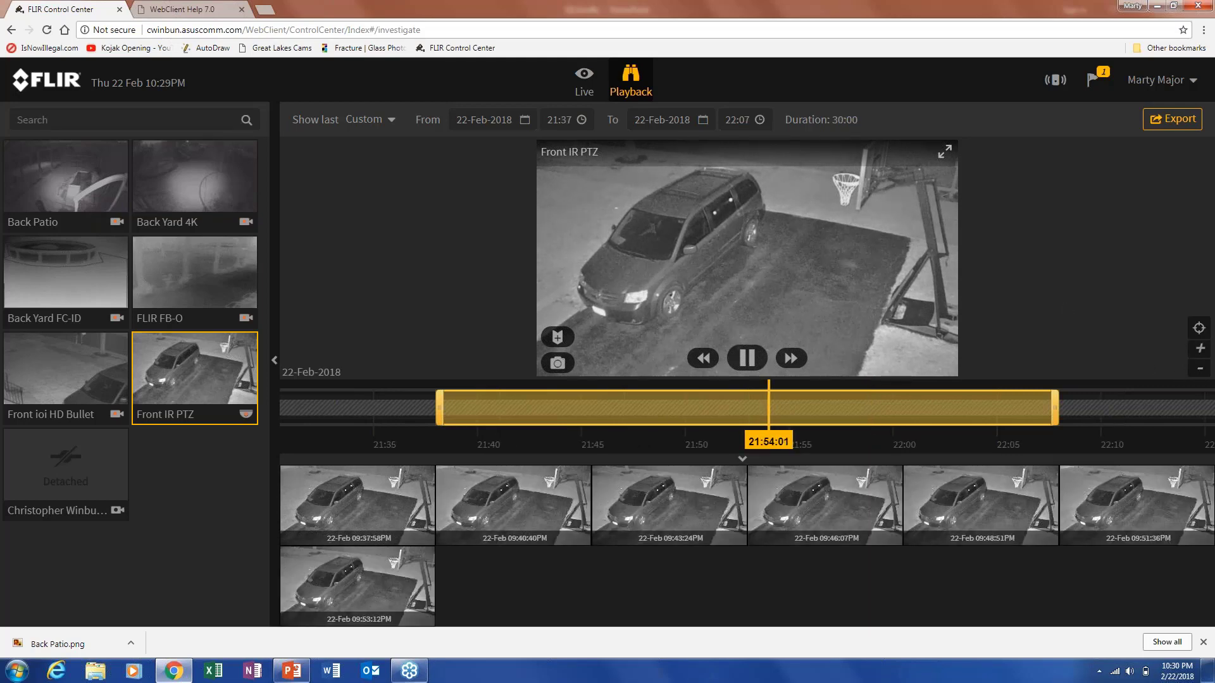
pyautogui.click(1200, 371)
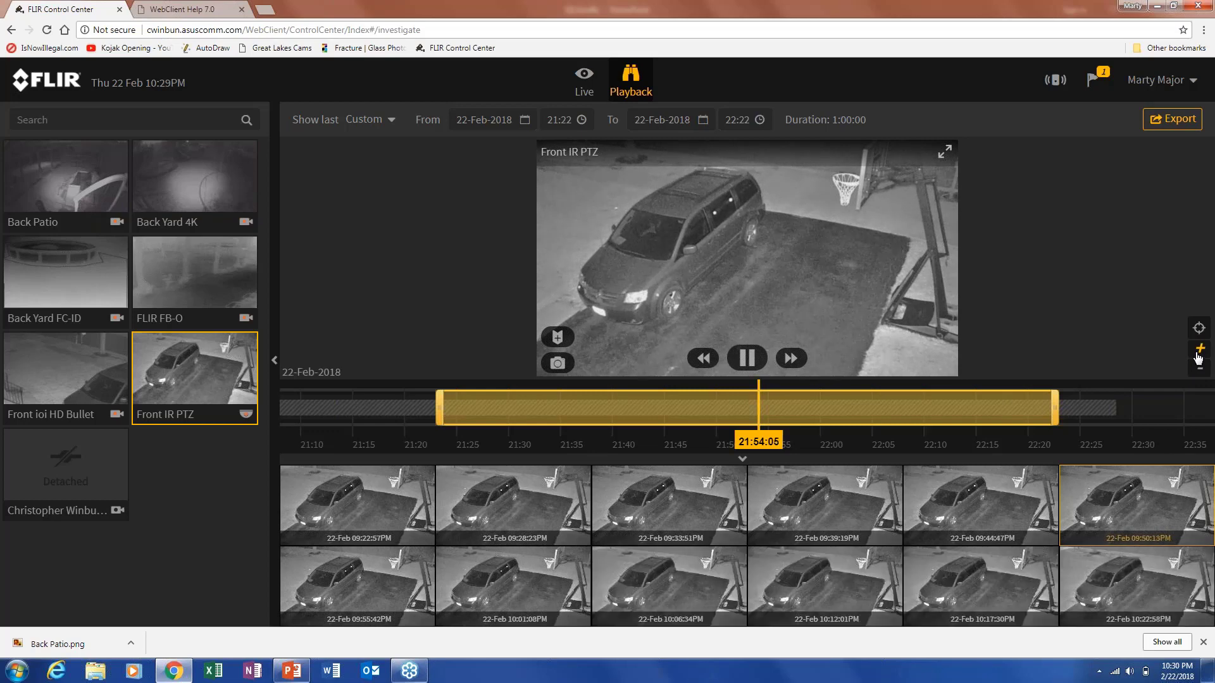
pyautogui.click(1199, 348)
# Re-centre the range on 21:37–22:07 and move playback back to about 21:47.
pyautogui.moveTo(774, 442); pyautogui.dragTo(1180, 442)
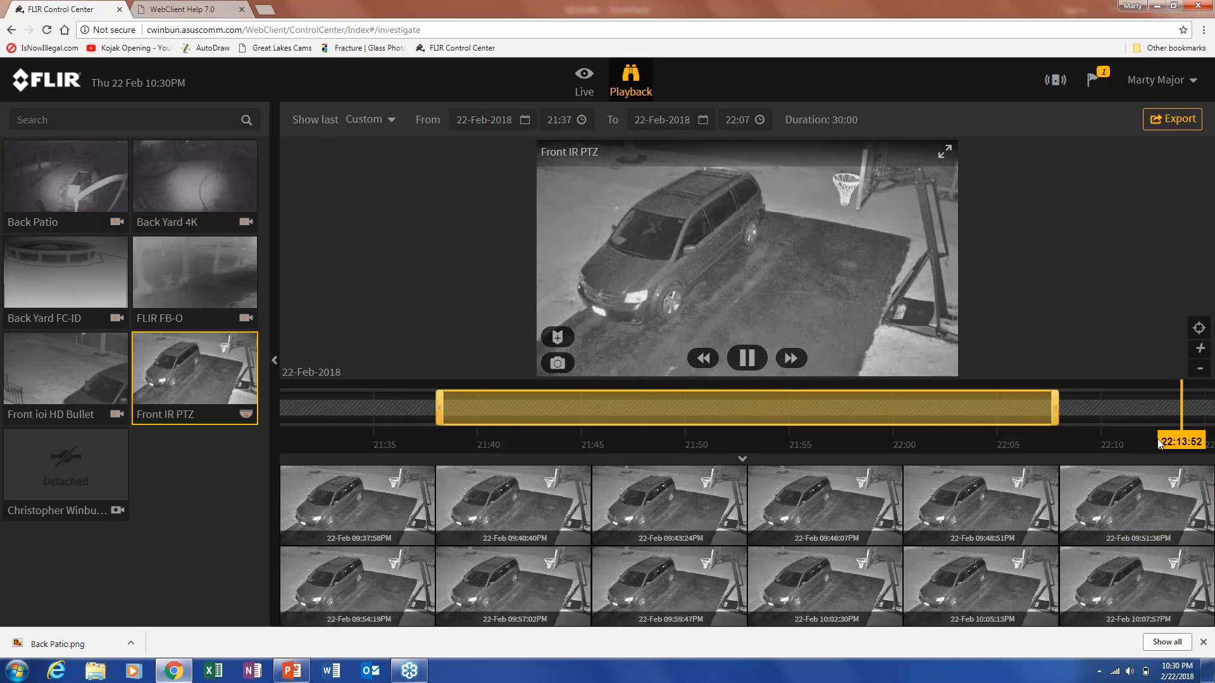
pyautogui.click(1199, 329)
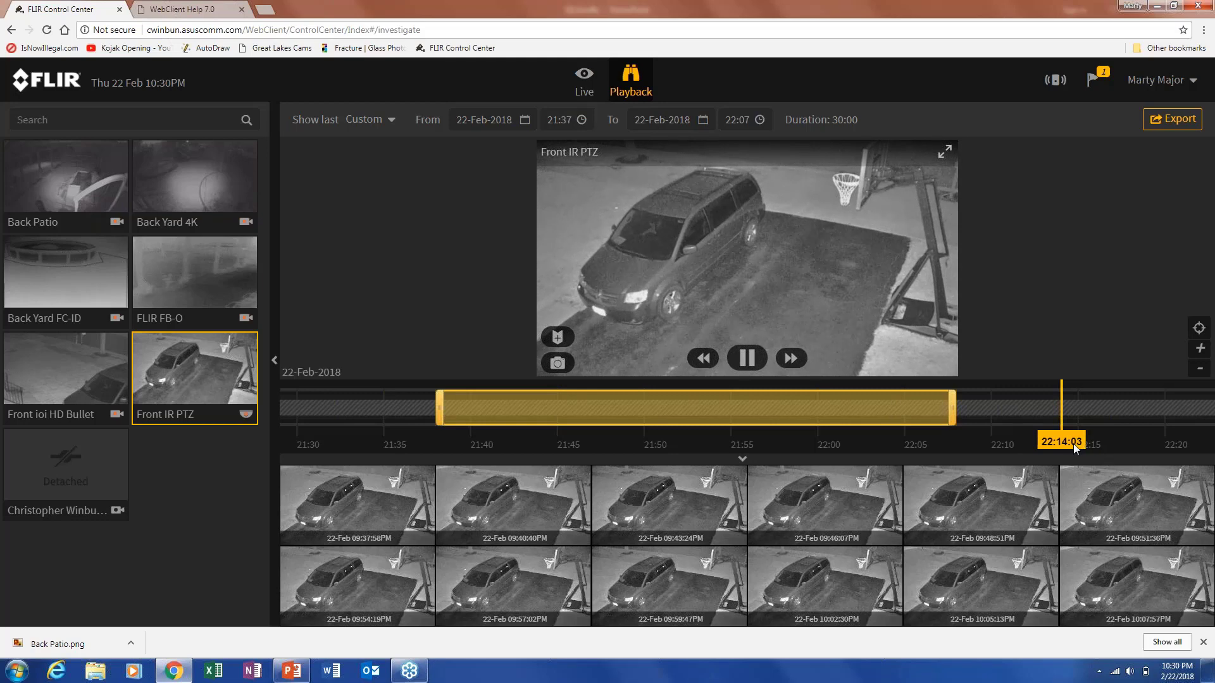
pyautogui.moveTo(1073, 443); pyautogui.dragTo(612, 443)
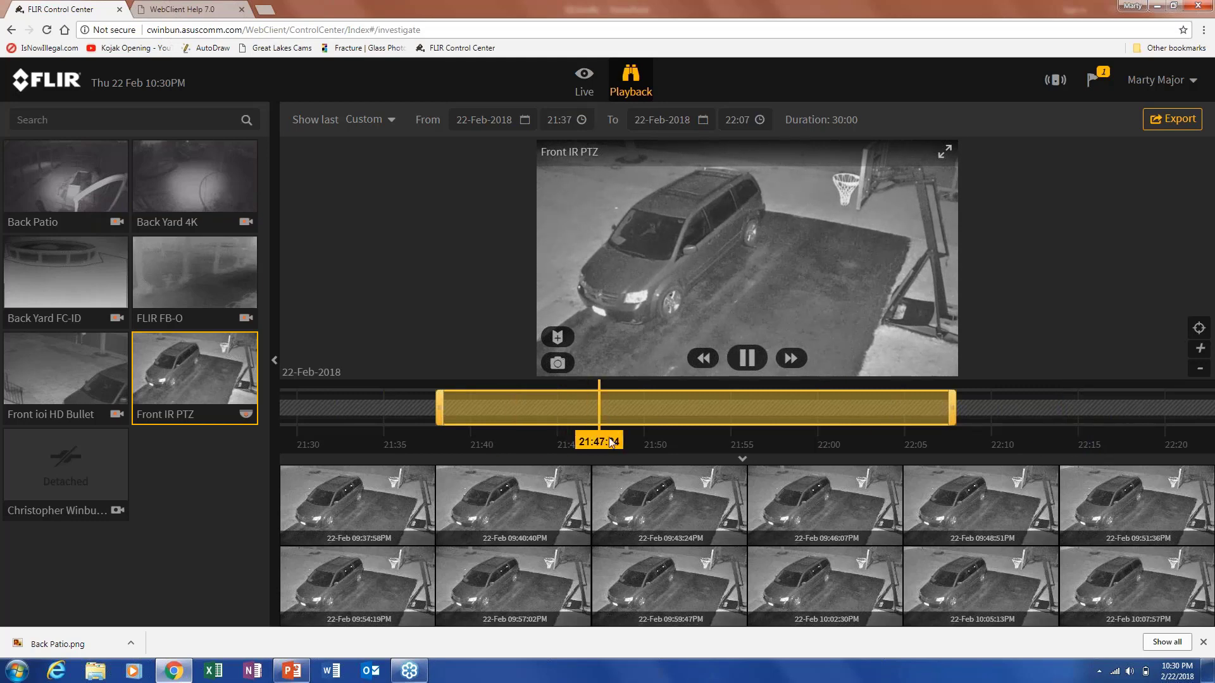
# Create a bookmark named 'test 1' at the current moment near 21:47.
pyautogui.click(557, 336)
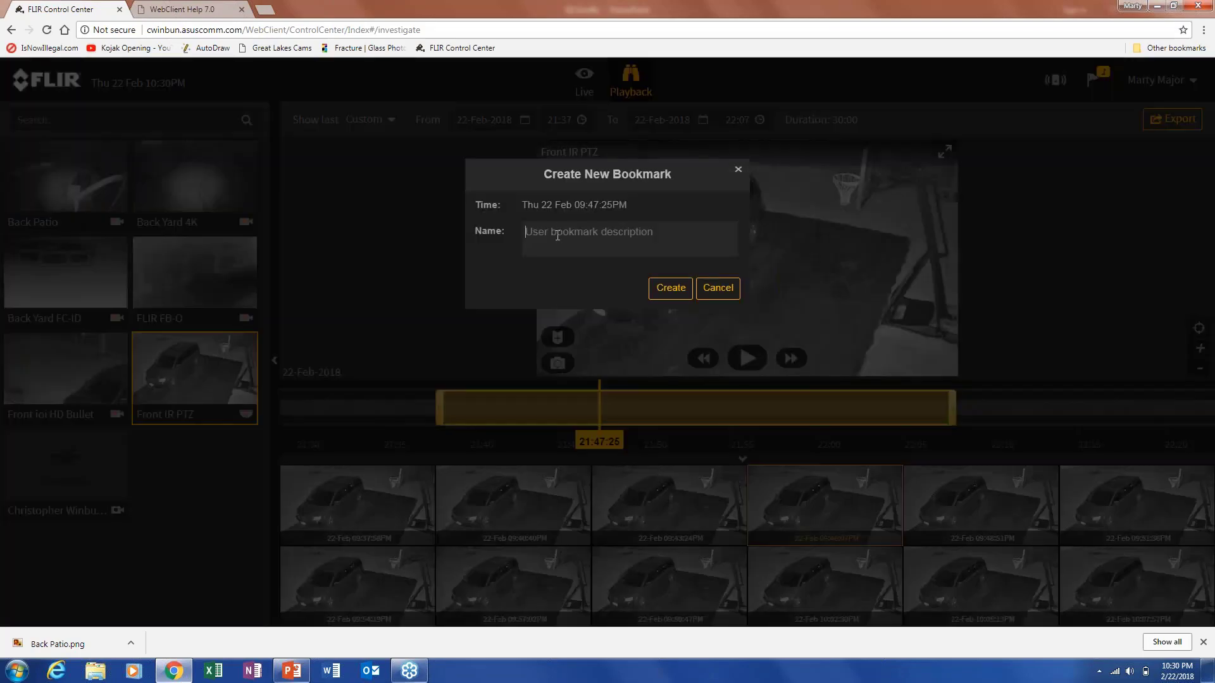
pyautogui.write('e')
pyautogui.press('BackSpace')
pyautogui.write('test 1')
pyautogui.click(672, 289)
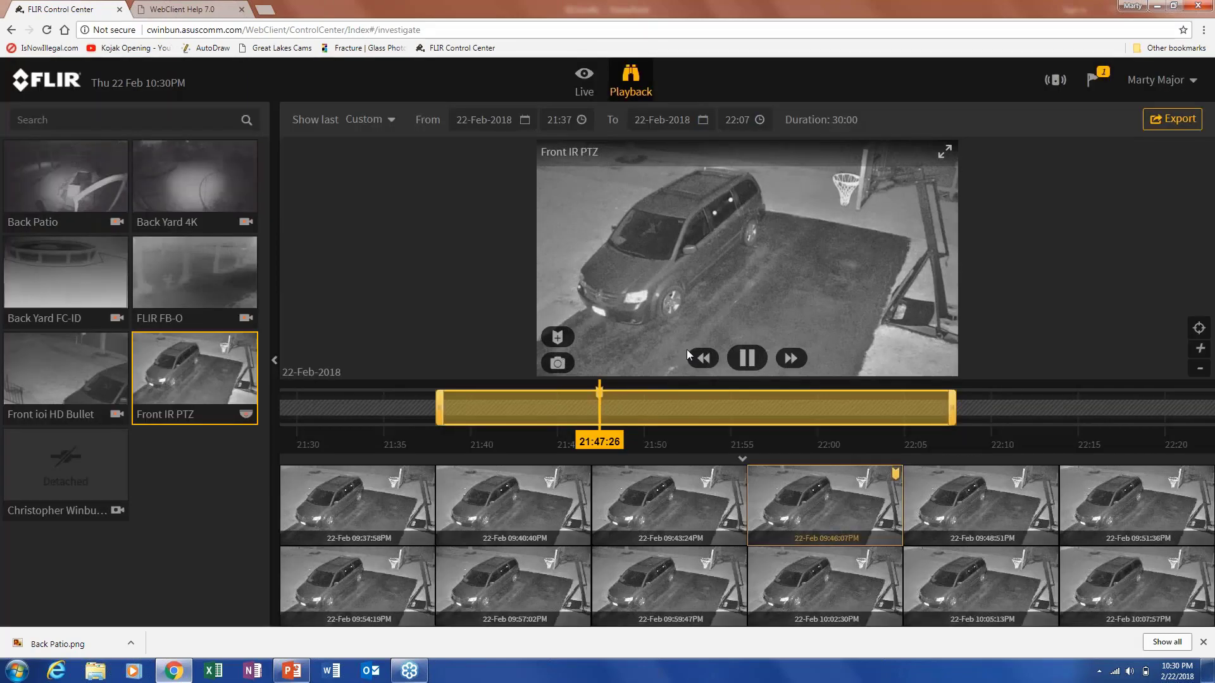
# Shift the range three minutes earlier and create bookmark 'test 2' at 22:01.
pyautogui.moveTo(636, 411); pyautogui.dragTo(594, 406)
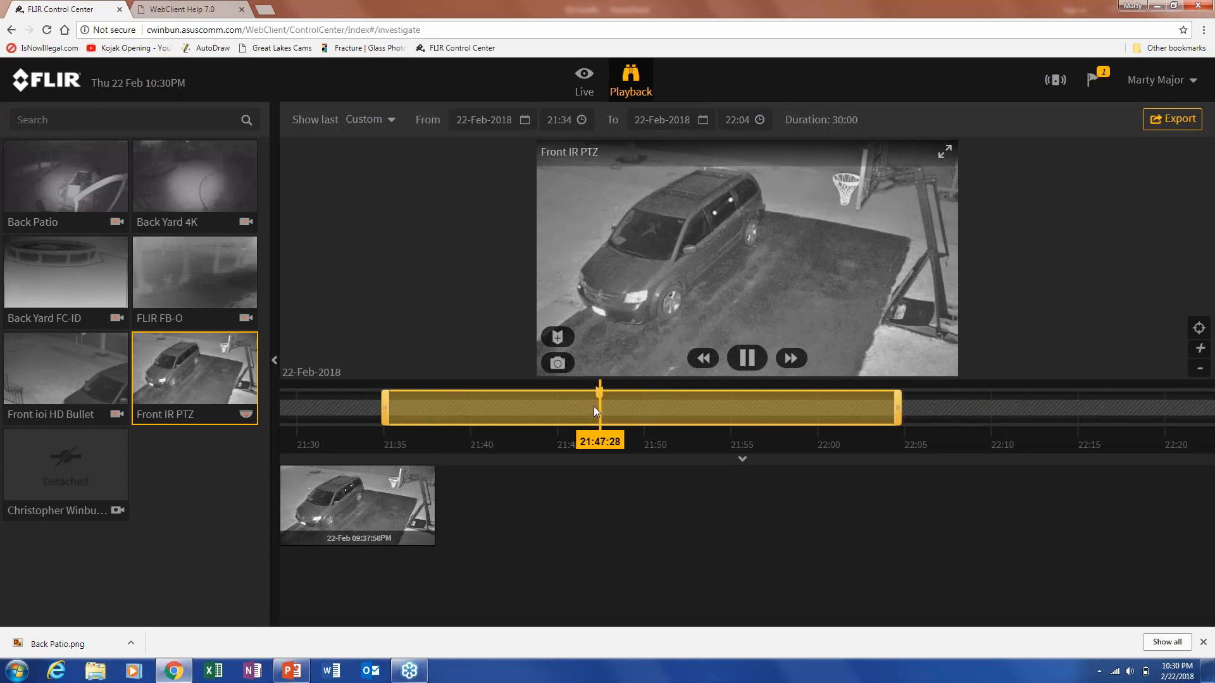
pyautogui.click(686, 423)
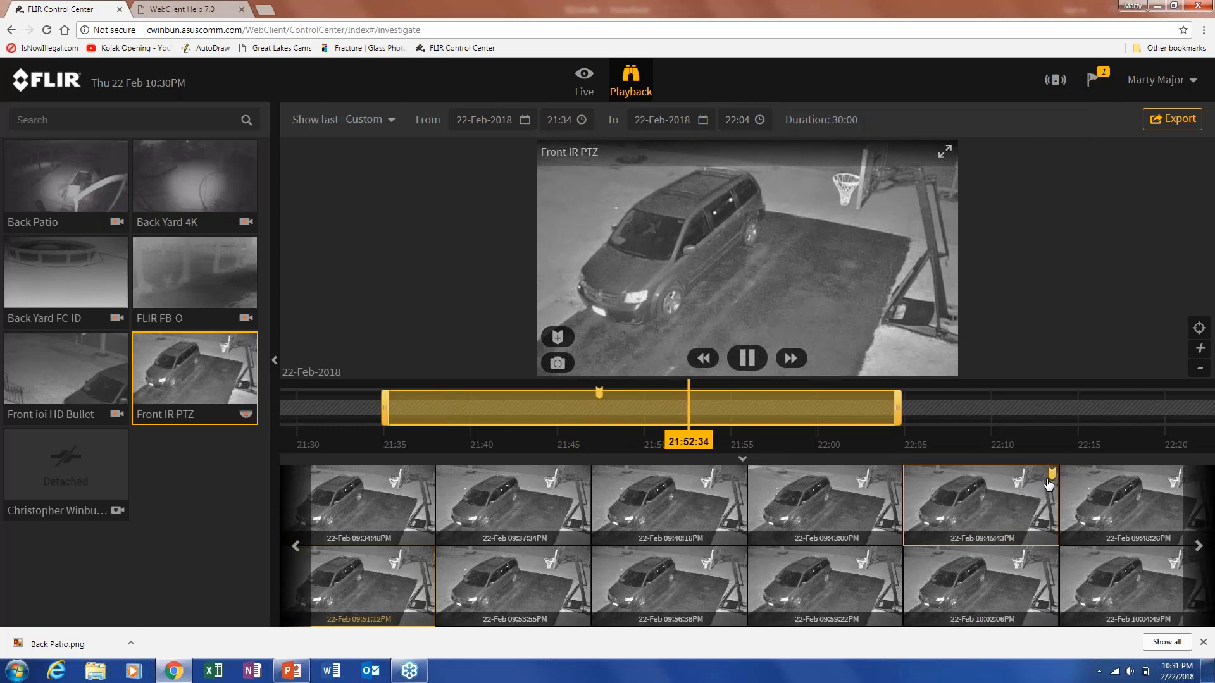
pyautogui.click(838, 416)
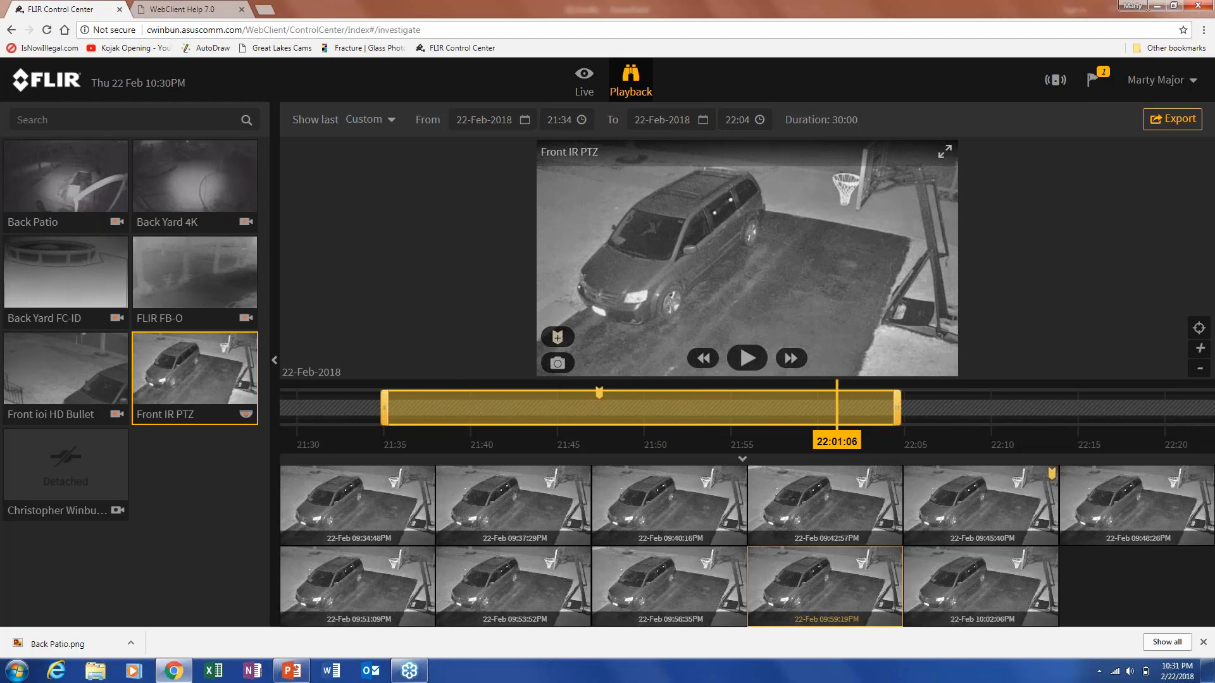
pyautogui.click(606, 384)
pyautogui.write('test')
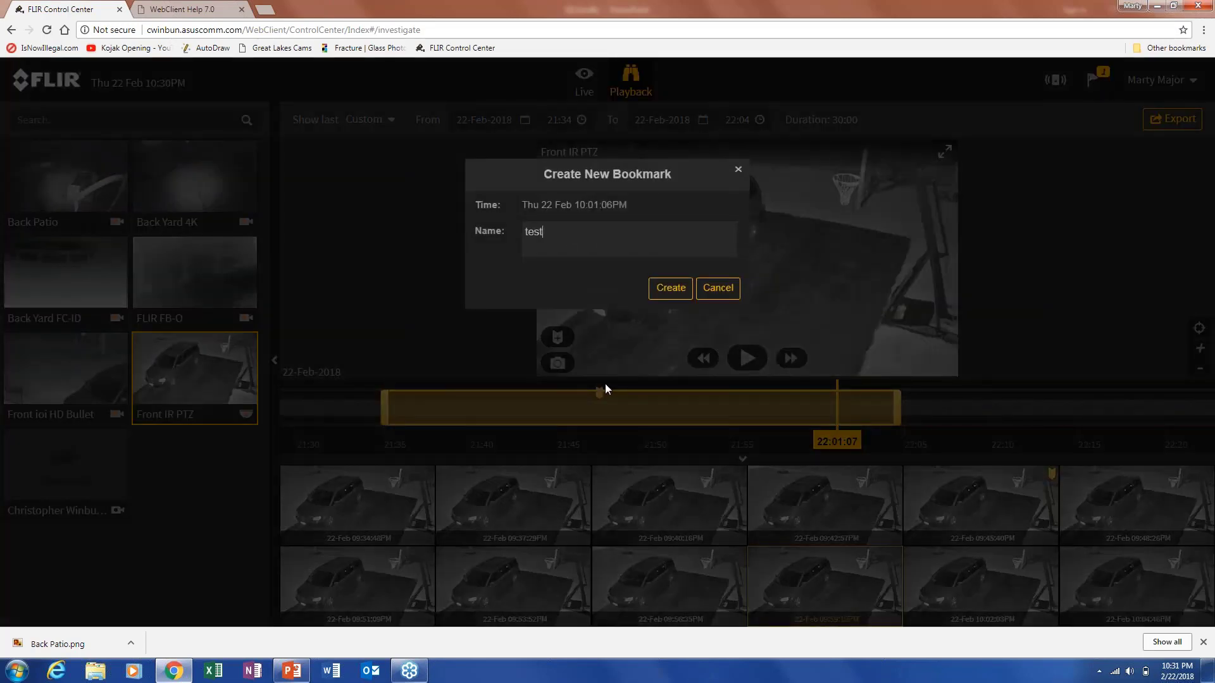
pyautogui.write(' 2')
pyautogui.click(677, 288)
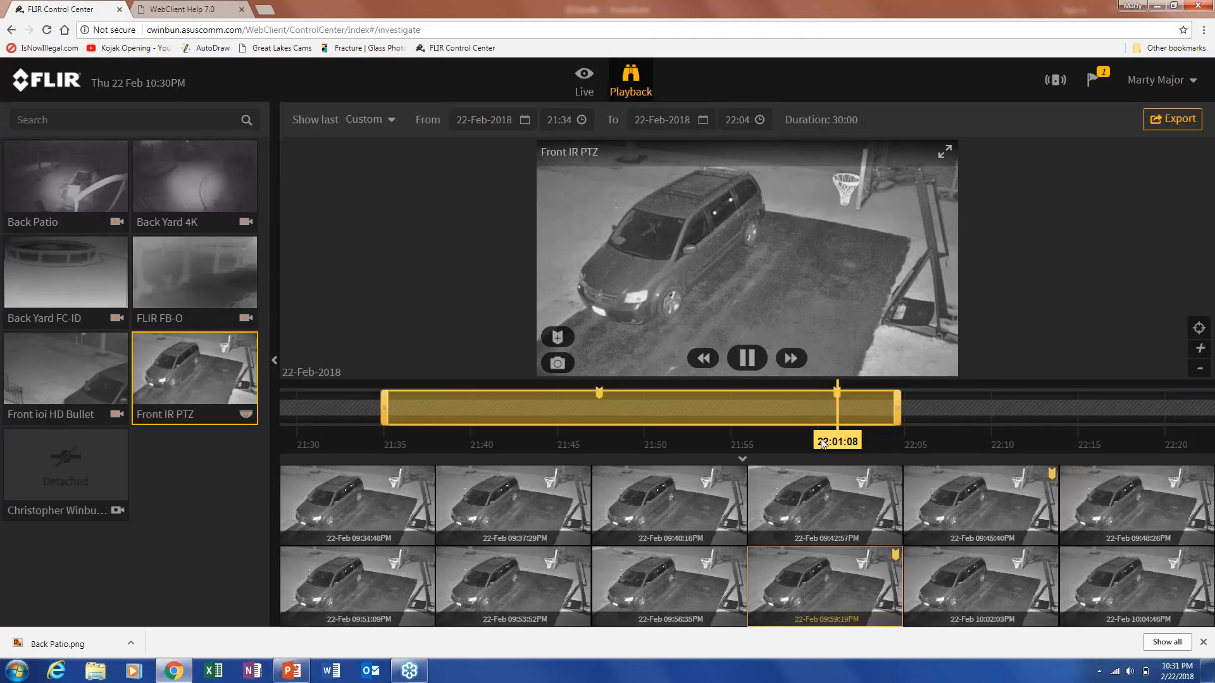
# Move playback back through about 21:56 to about 21:39.
pyautogui.moveTo(838, 443); pyautogui.dragTo(759, 441)
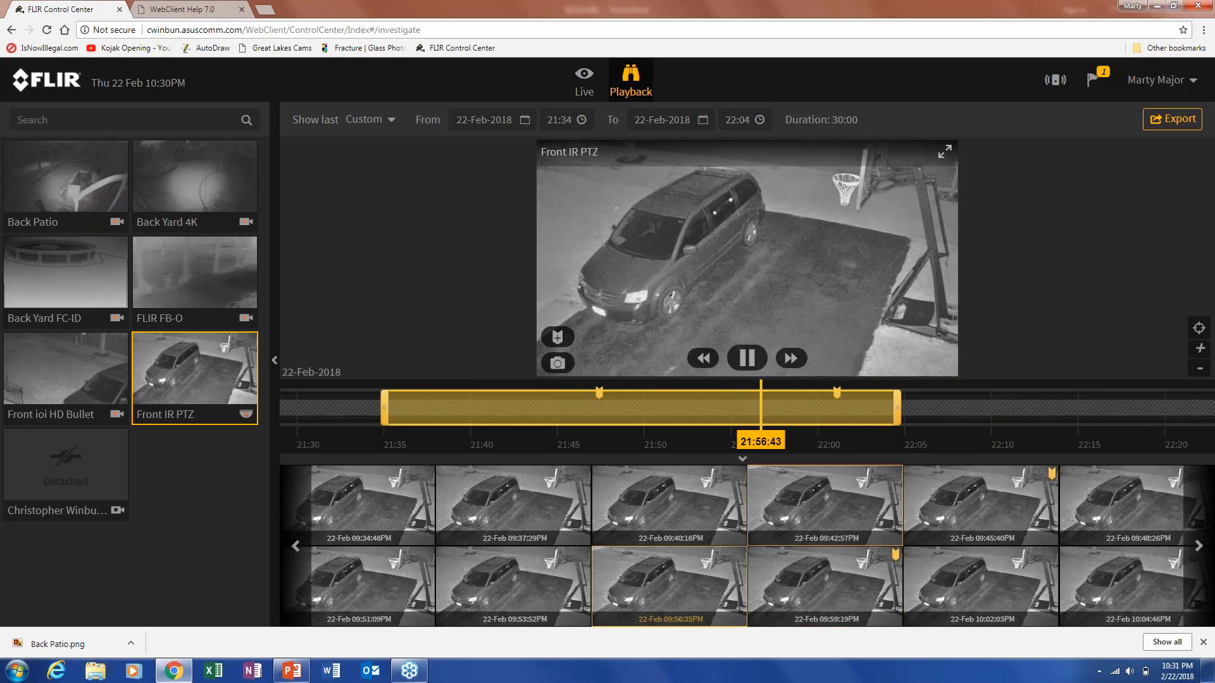
pyautogui.moveTo(841, 398)
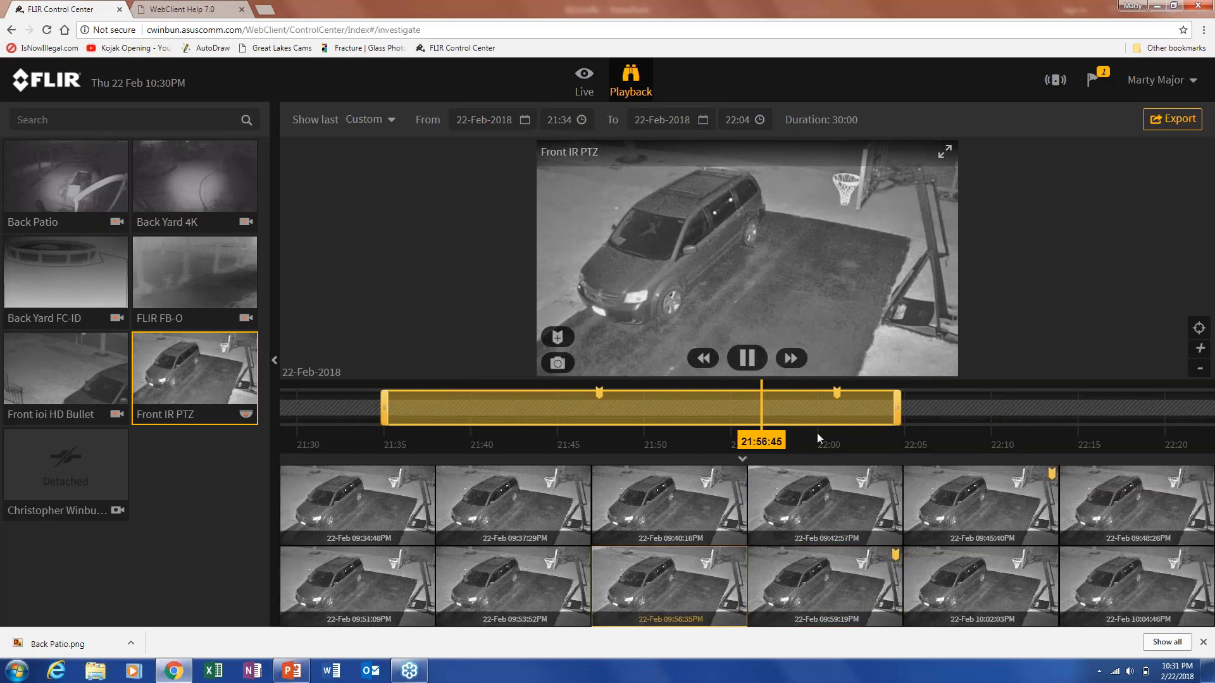
pyautogui.moveTo(757, 446); pyautogui.dragTo(495, 420)
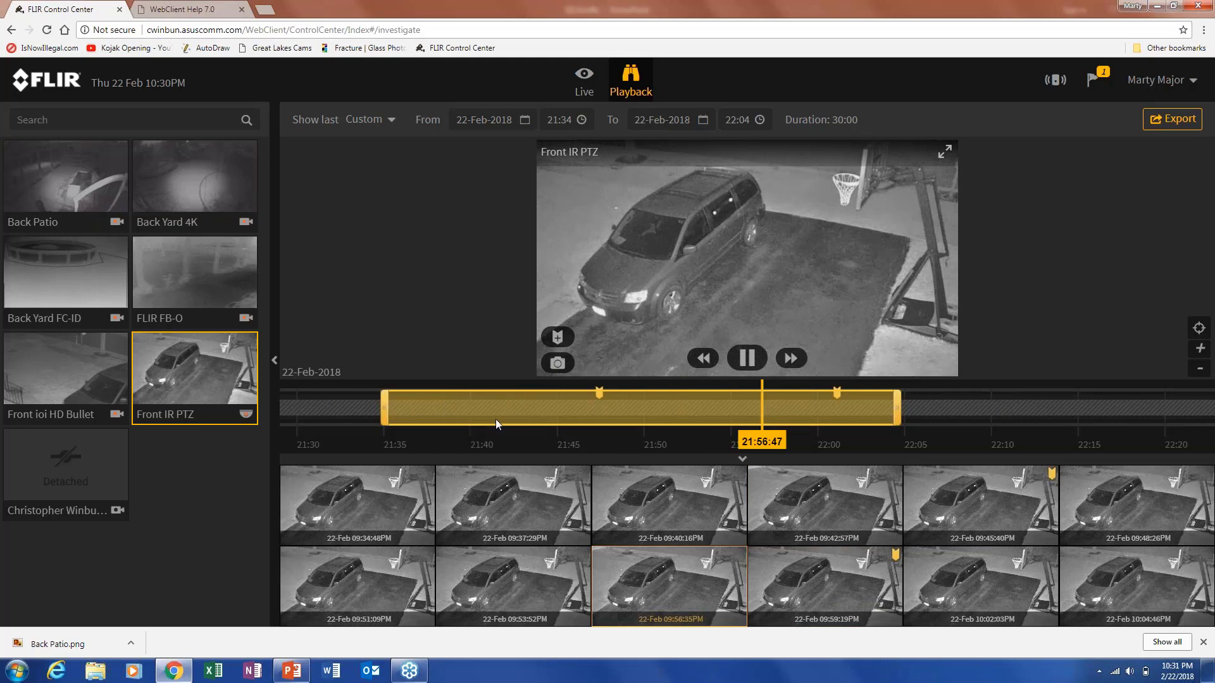